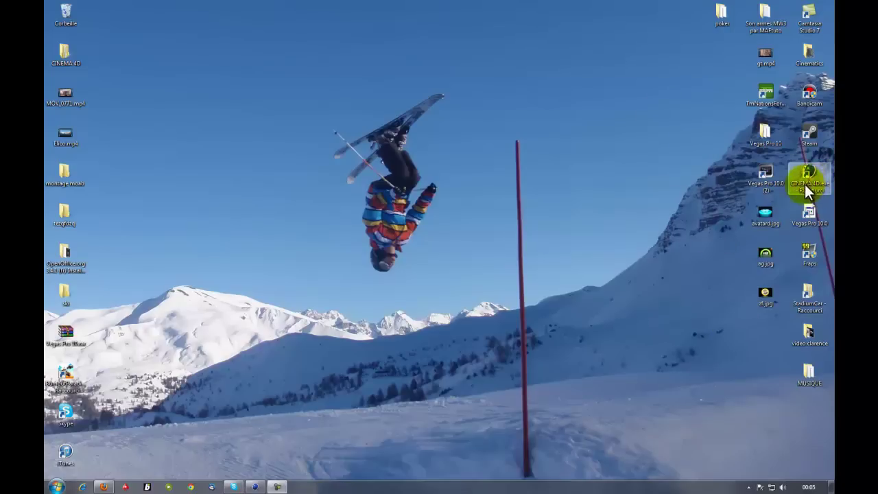
# Preview the example images zf.jpg, ag.jpg and avatard.jpg, then close them.
pyautogui.doubleClick(759, 300)
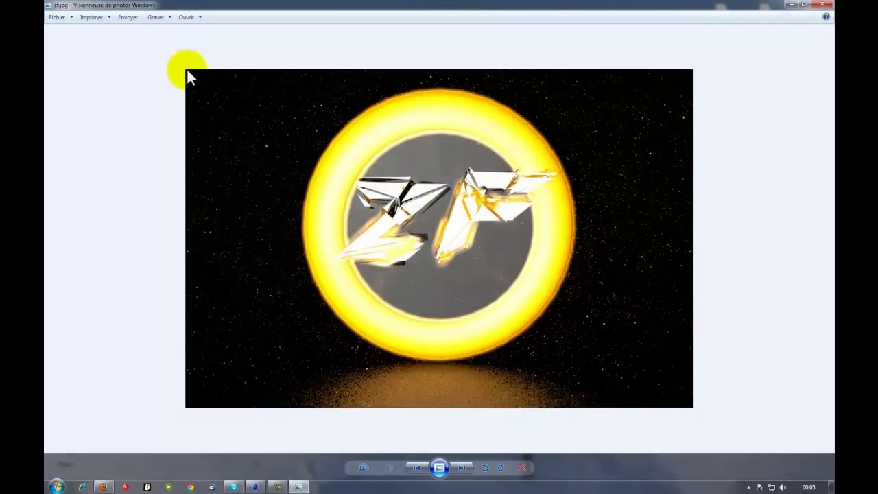
pyautogui.click(823, 6)
pyautogui.doubleClick(760, 262)
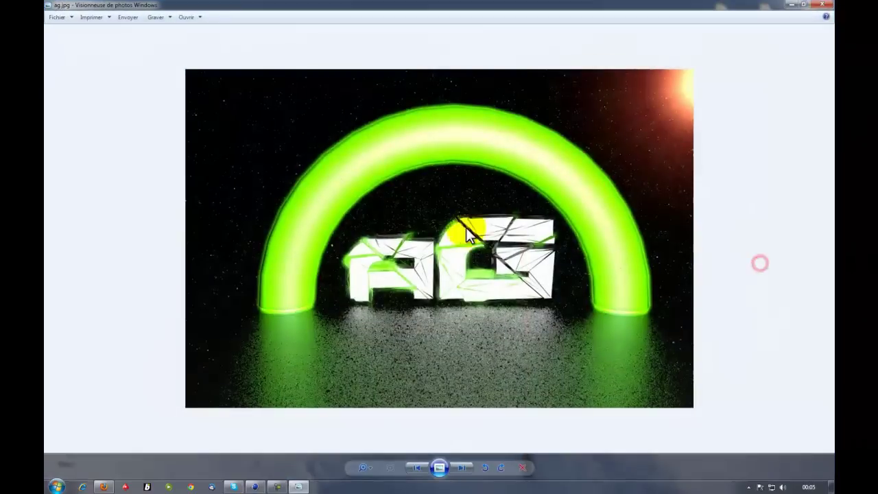
pyautogui.click(823, 5)
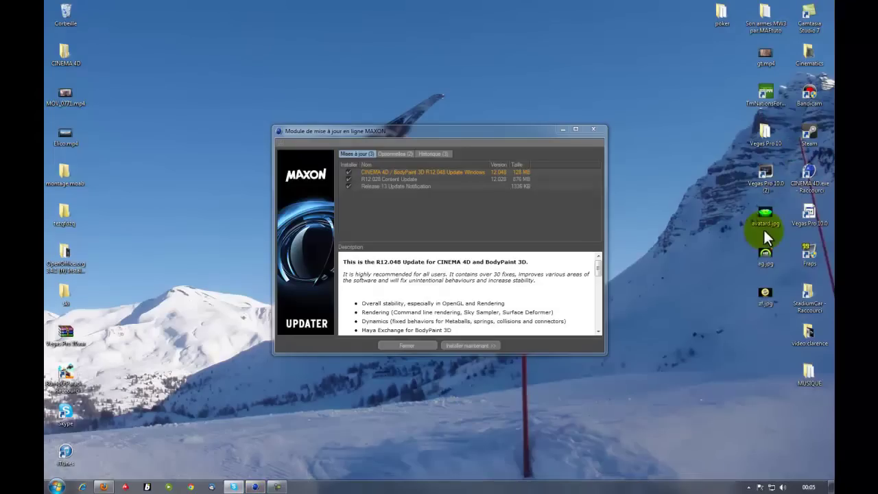
pyautogui.doubleClick(763, 223)
pyautogui.click(823, 6)
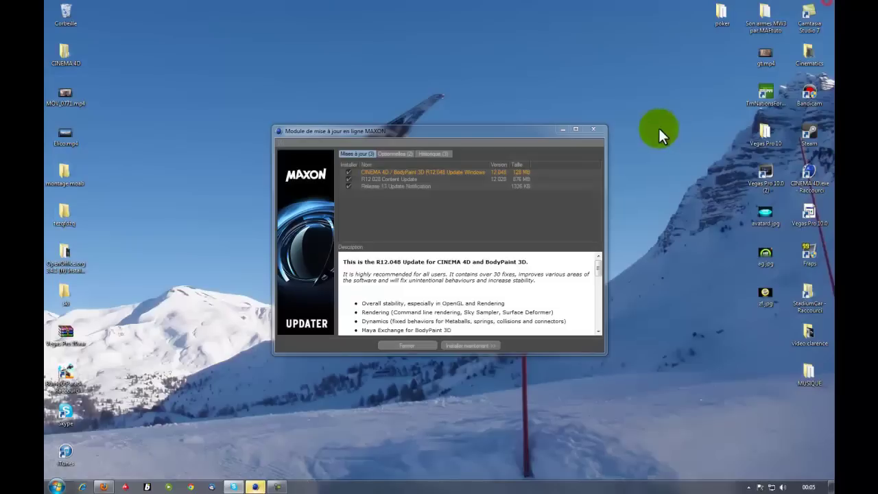
# Dismiss the MAXON updater and the browser, returning to Cinema 4D.
pyautogui.click(595, 128)
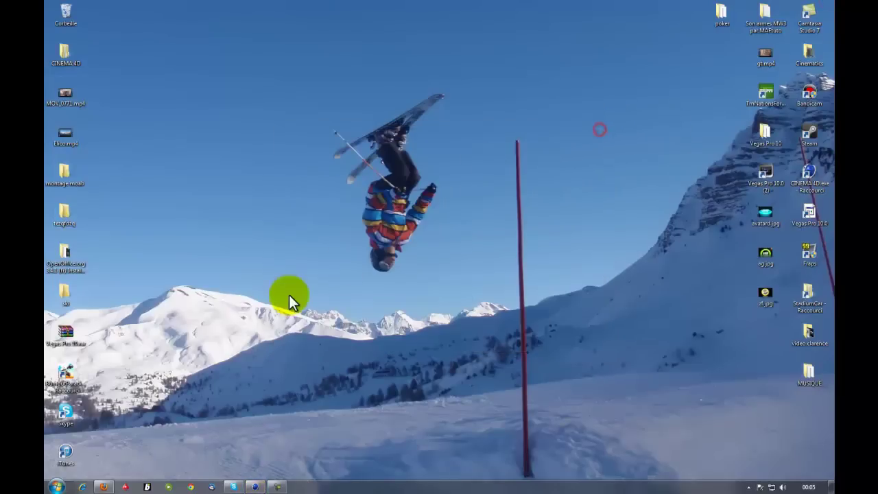
pyautogui.click(103, 487)
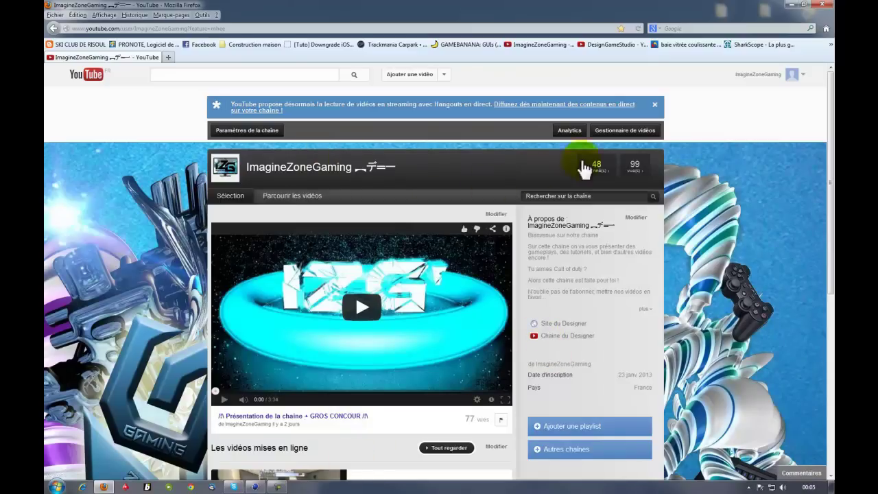
pyautogui.click(822, 6)
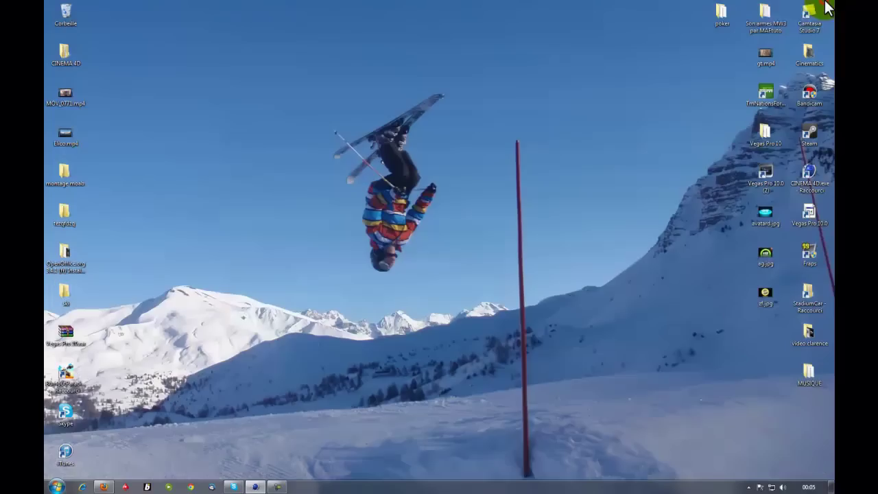
pyautogui.click(255, 487)
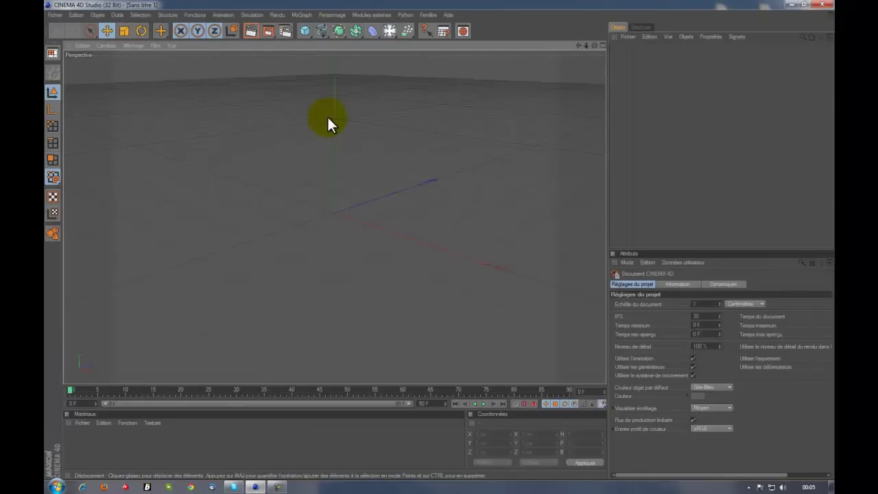
# Set the render output size to 1080 × 720.
pyautogui.click(285, 30)
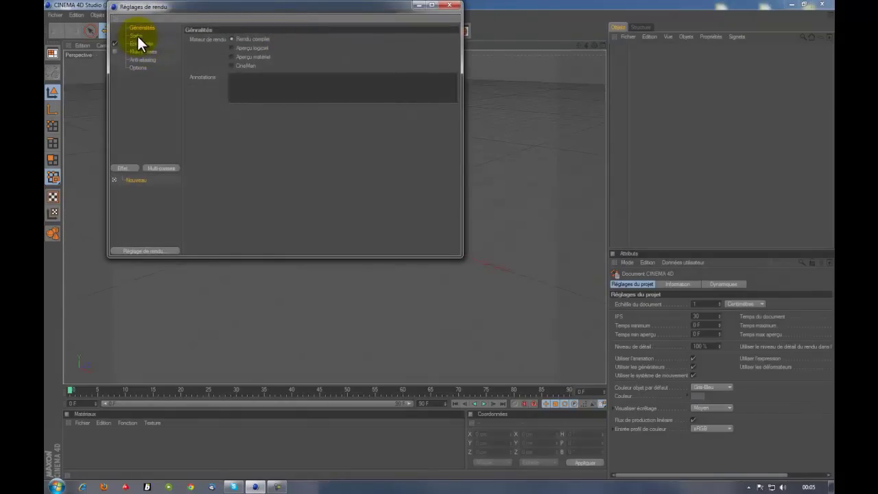
pyautogui.click(136, 35)
pyautogui.click(275, 48)
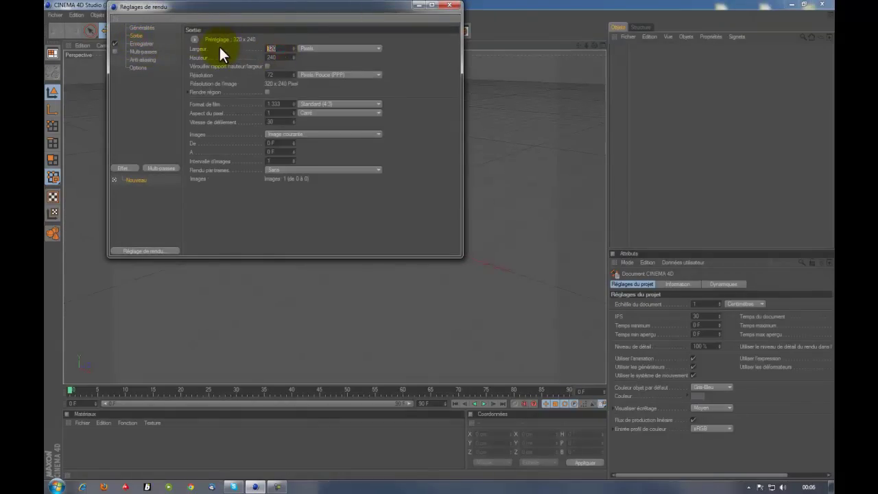
pyautogui.write('1000')
pyautogui.click(284, 58)
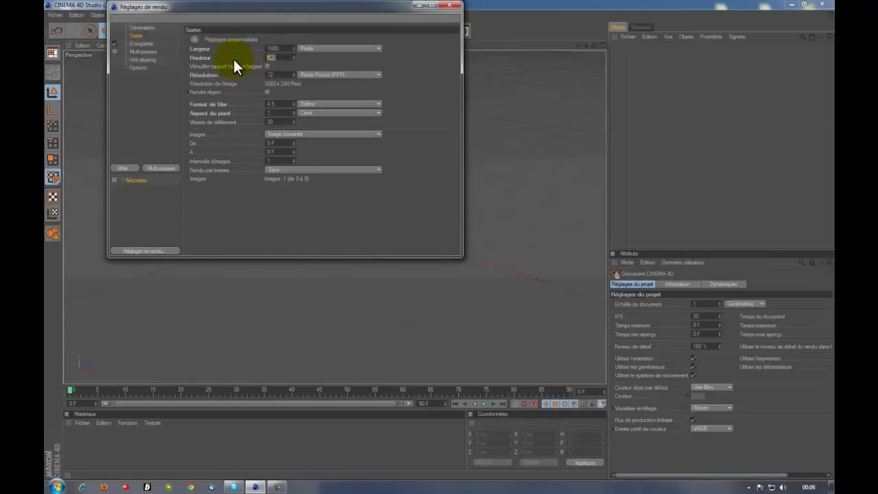
pyautogui.write('720')
# Save renders as a JPEG named tuto on the Desktop.
pyautogui.click(143, 41)
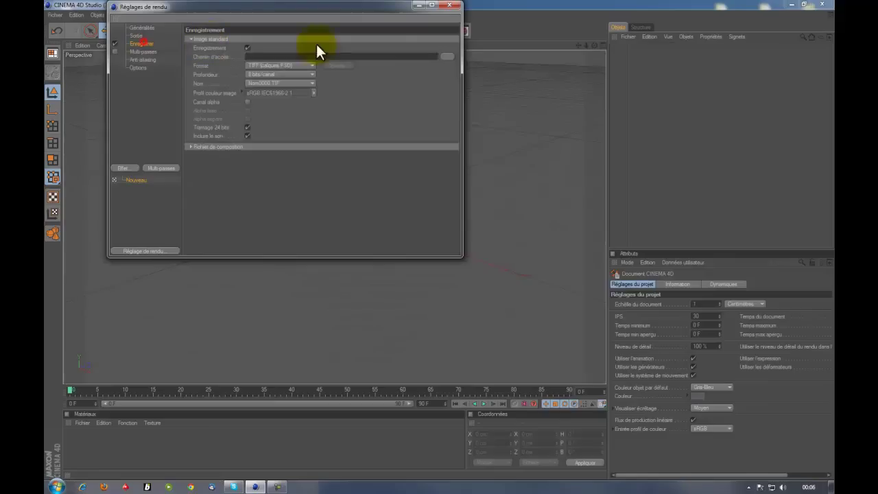
pyautogui.click(446, 56)
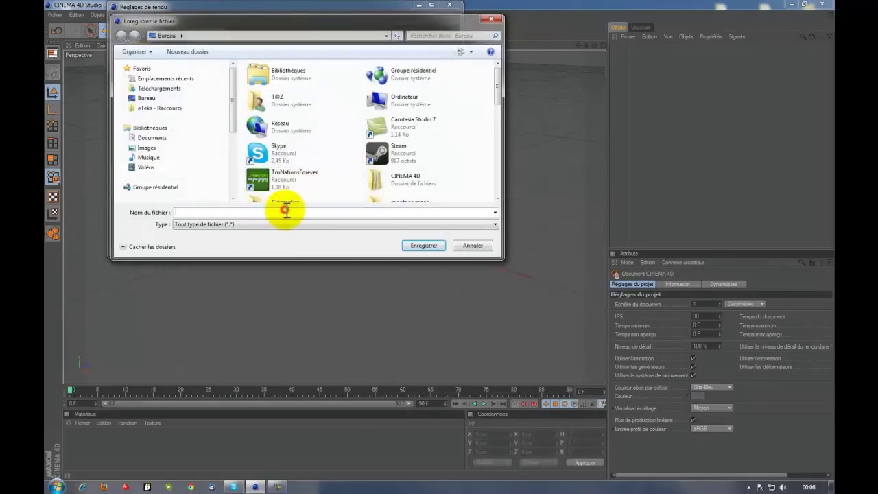
pyautogui.write('uto')
pyautogui.press('BackSpace')
pyautogui.press('BackSpace')
pyautogui.press('BackSpace')
pyautogui.write('tut')
pyautogui.click(167, 98)
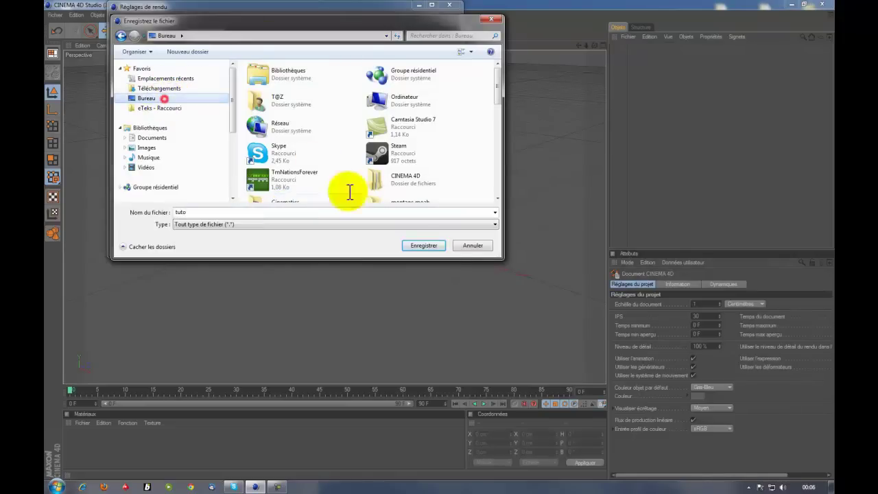
pyautogui.click(424, 244)
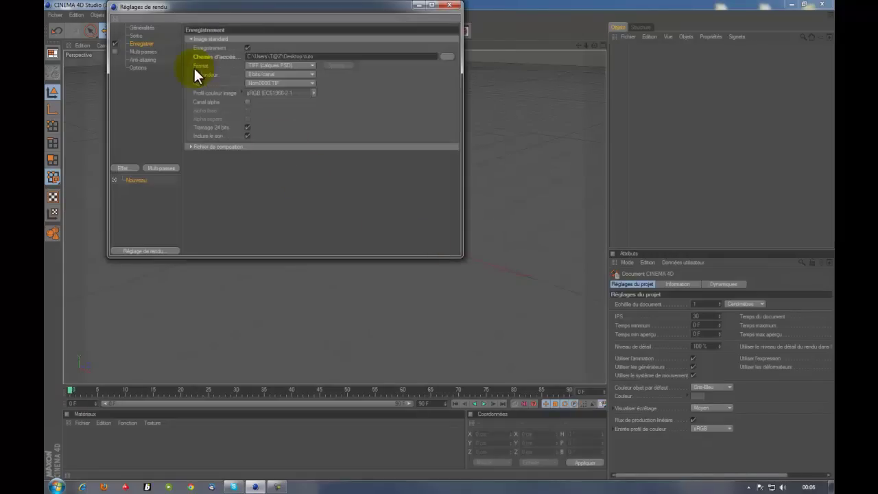
pyautogui.click(267, 66)
pyautogui.click(271, 108)
# Set anti-aliasing to Best and close the render settings.
pyautogui.click(142, 60)
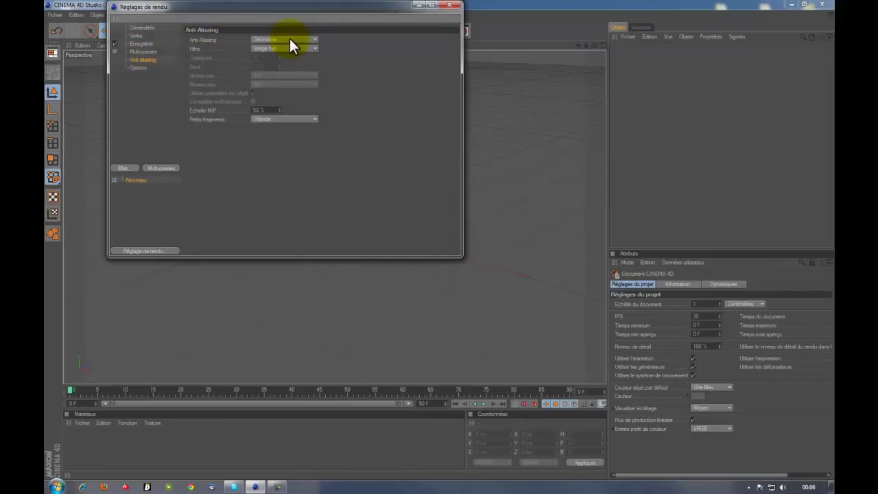
pyautogui.click(315, 39)
pyautogui.click(292, 64)
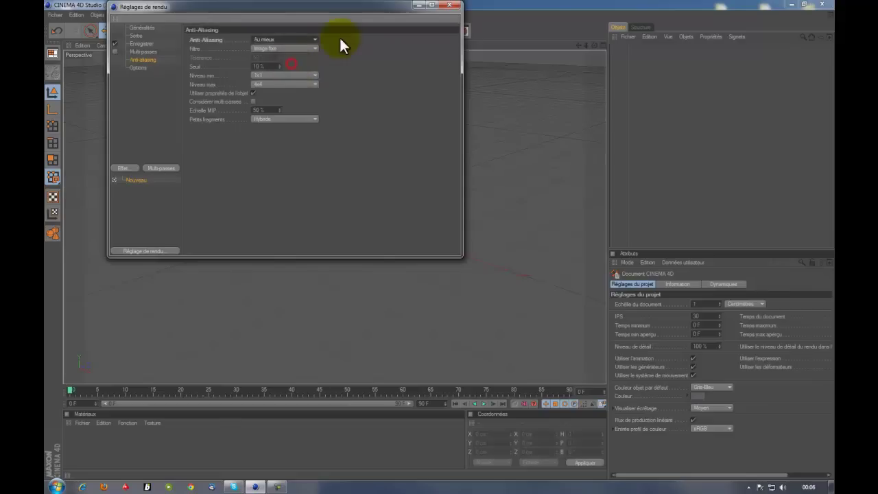
pyautogui.click(455, 7)
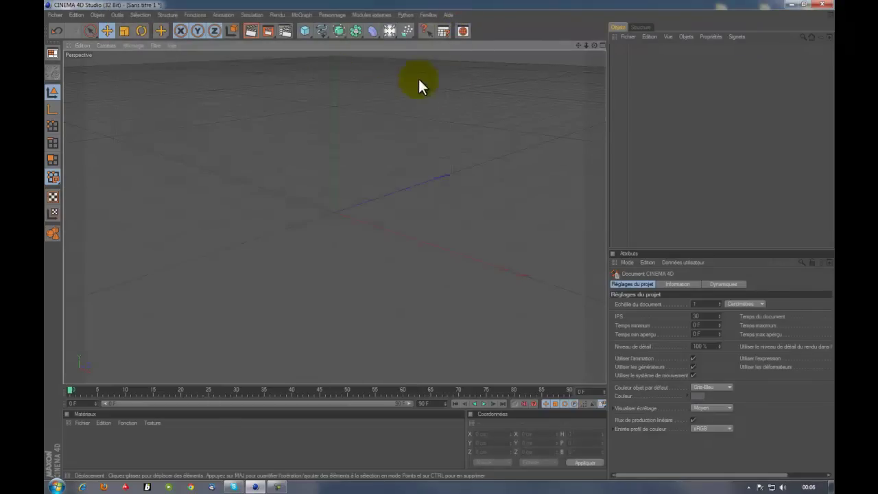
# In the front view, create a text spline and change its text to 'ZF'.
pyautogui.click(595, 45)
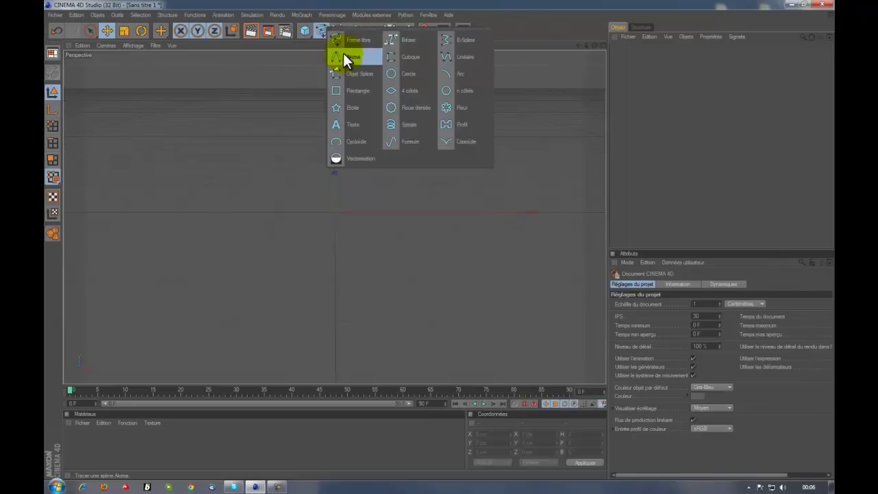
pyautogui.moveTo(321, 31); pyautogui.dragTo(360, 115)
pyautogui.doubleClick(665, 309)
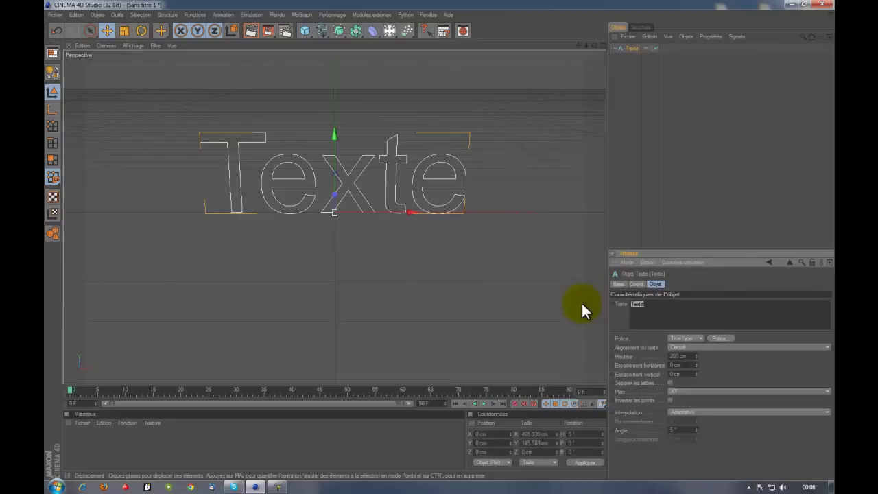
pyautogui.write('ZF')
# Set the text's font to BATMAN FOREVER and preview a render.
pyautogui.click(726, 338)
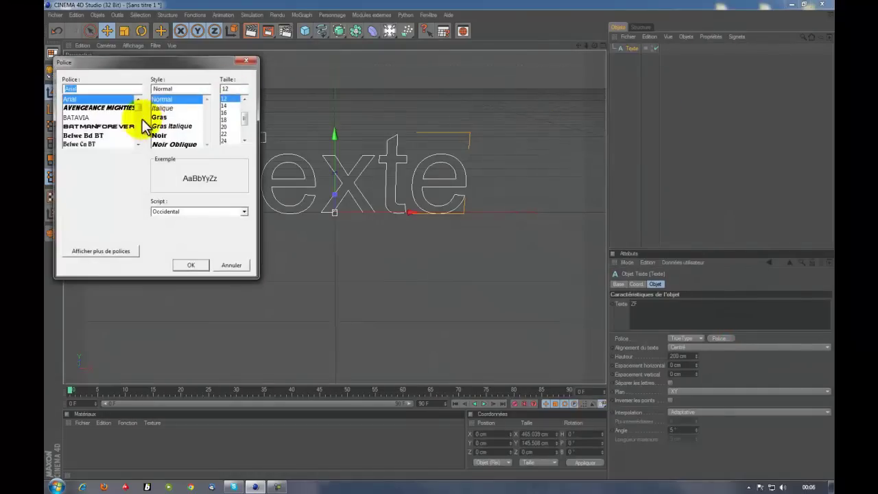
pyautogui.click(103, 125)
pyautogui.click(178, 264)
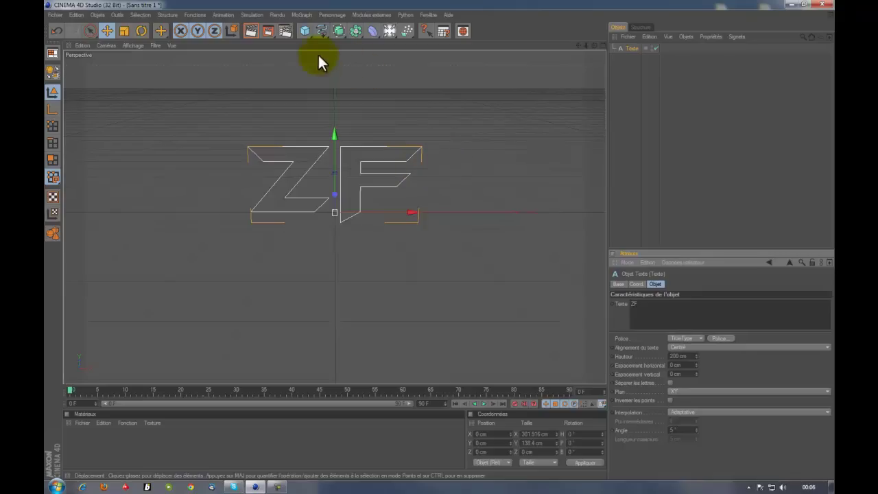
pyautogui.click(253, 31)
# Add an Extrusion NURBS and place the ZF text spline inside it.
pyautogui.click(629, 171)
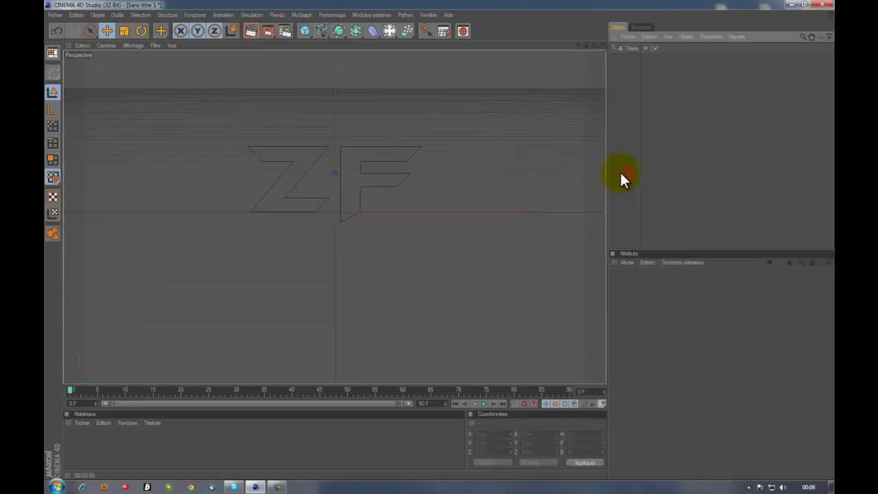
pyautogui.moveTo(338, 31); pyautogui.dragTo(457, 41)
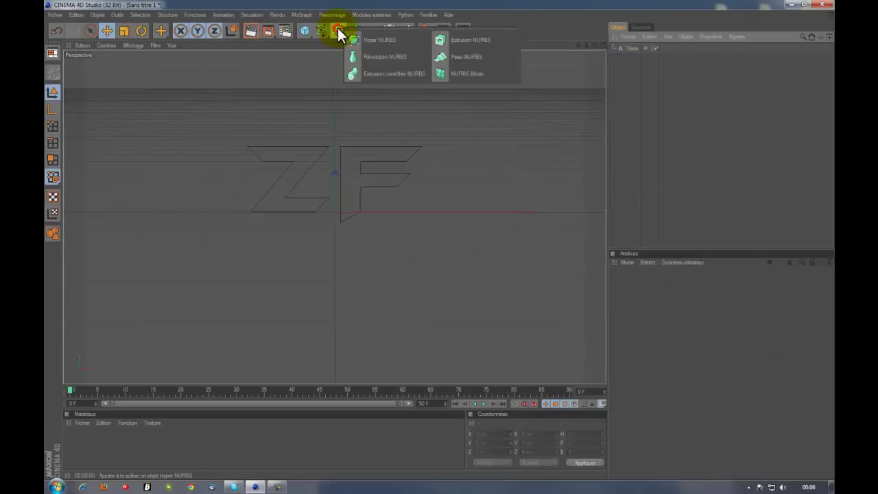
pyautogui.click(463, 43)
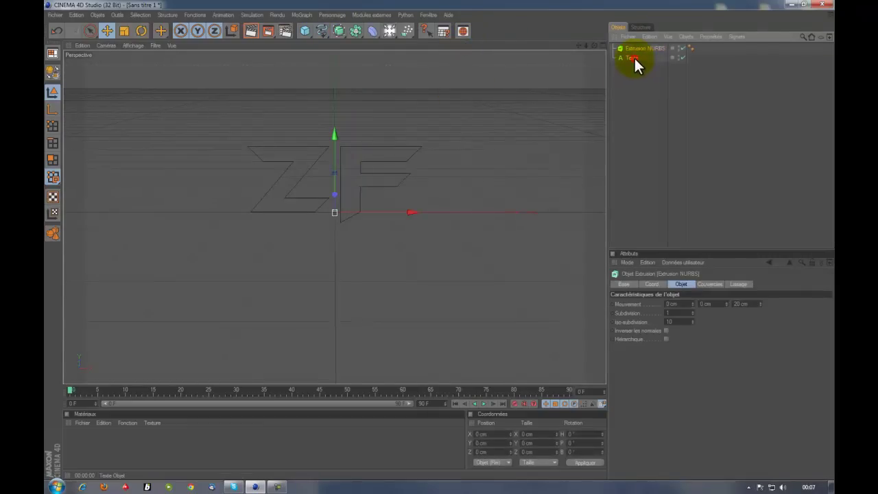
pyautogui.moveTo(634, 58); pyautogui.dragTo(638, 49)
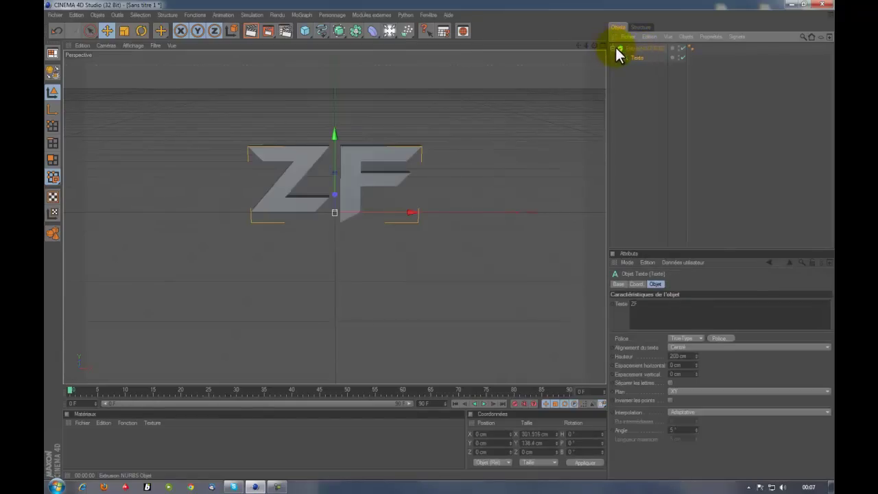
pyautogui.click(613, 48)
pyautogui.click(614, 48)
pyautogui.click(614, 48)
pyautogui.click(638, 48)
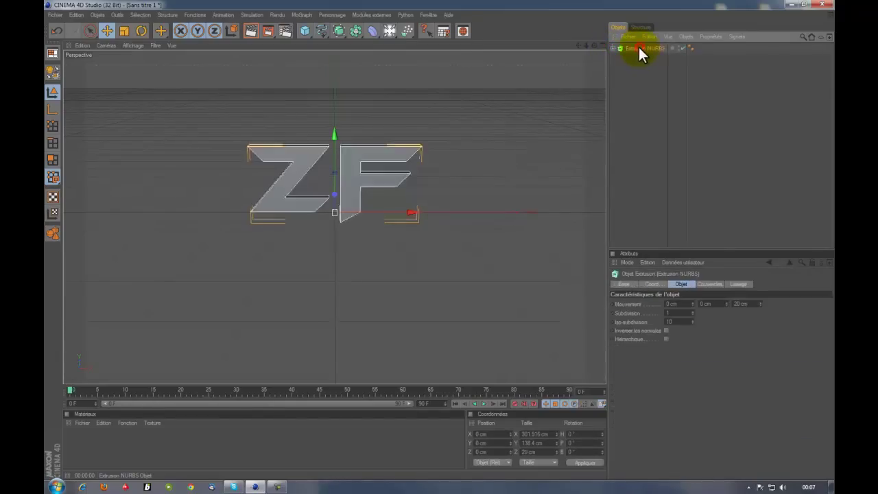
# Change the extrusion depth from 20 cm to 80 cm, then deselect it.
pyautogui.click(740, 303)
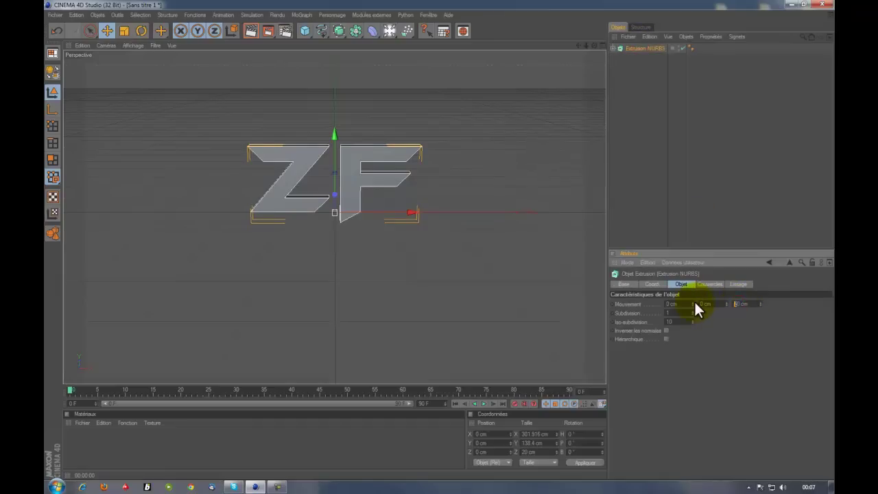
pyautogui.press('BackSpace')
pyautogui.write('80')
pyautogui.click(739, 329)
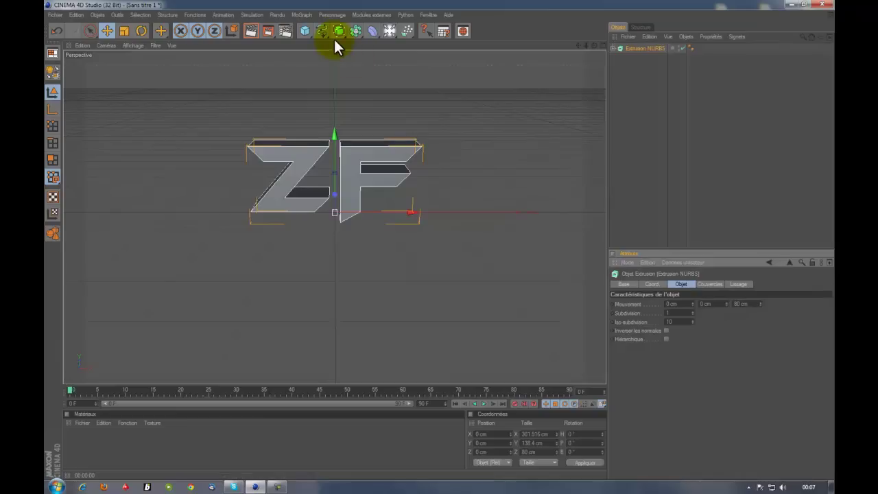
pyautogui.click(636, 137)
pyautogui.click(635, 137)
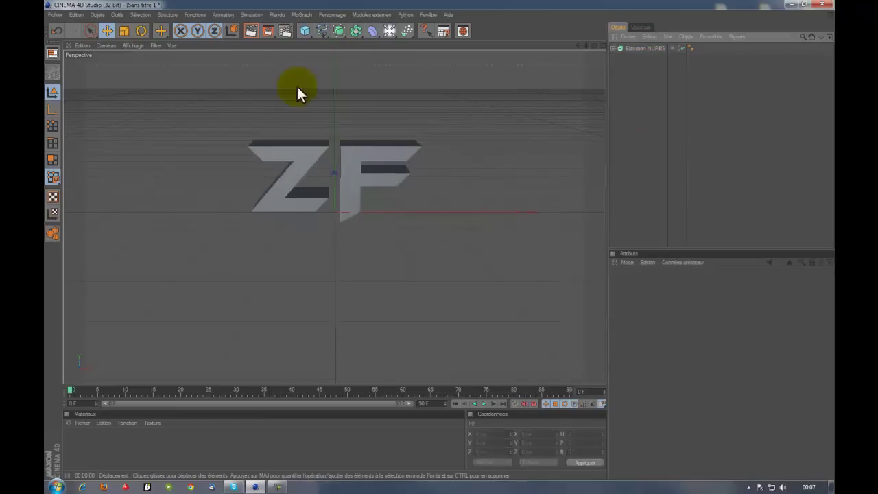
# Add a floor object and lower it beneath the ZF text.
pyautogui.click(389, 31)
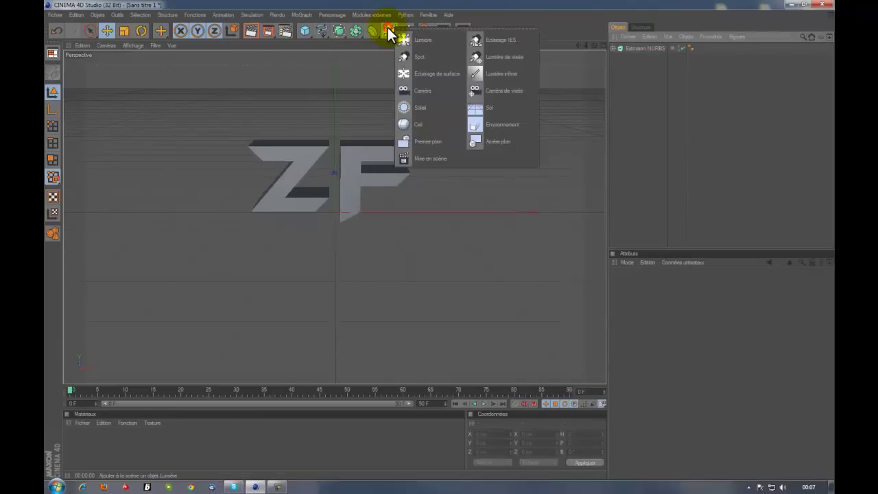
pyautogui.click(488, 106)
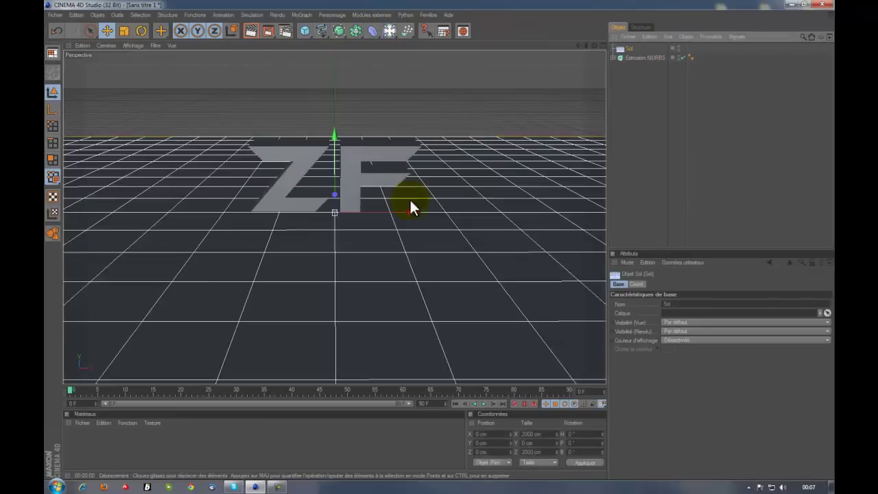
pyautogui.moveTo(334, 137); pyautogui.dragTo(439, 239)
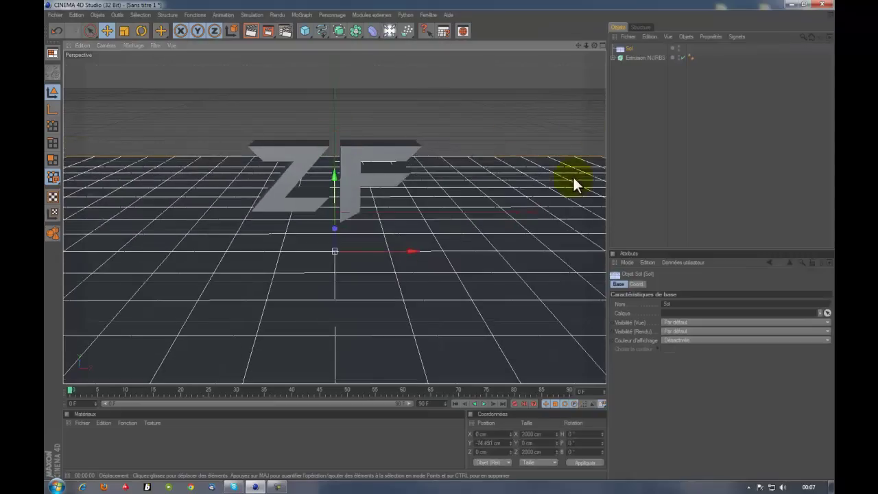
# Create Mat 3 with colour off and reflection at about 78%.
pyautogui.doubleClick(149, 448)
pyautogui.doubleClick(152, 448)
pyautogui.doubleClick(156, 448)
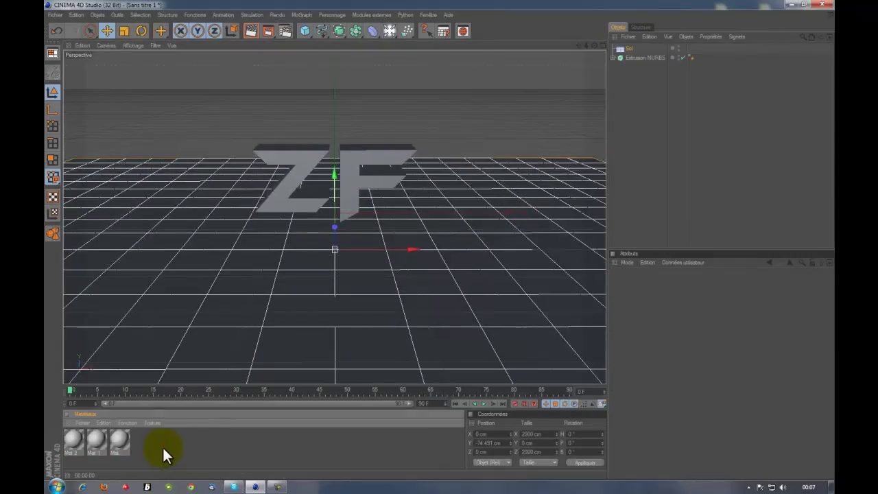
pyautogui.doubleClick(162, 446)
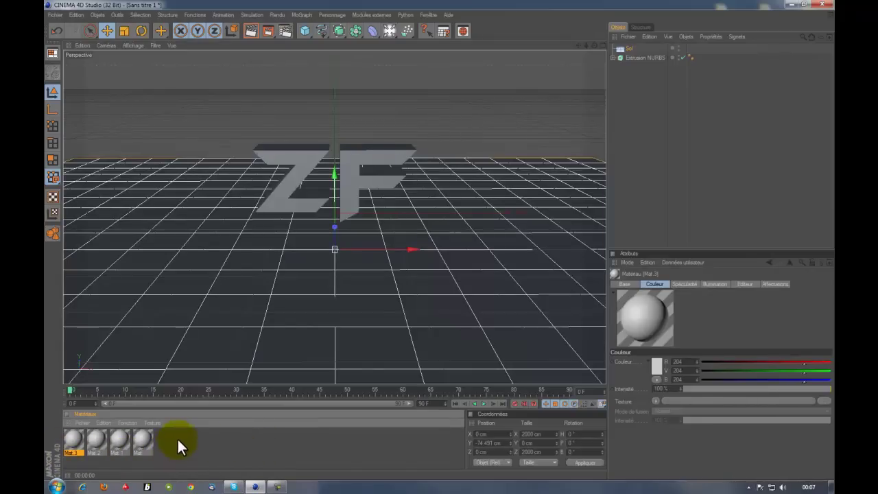
pyautogui.doubleClick(77, 436)
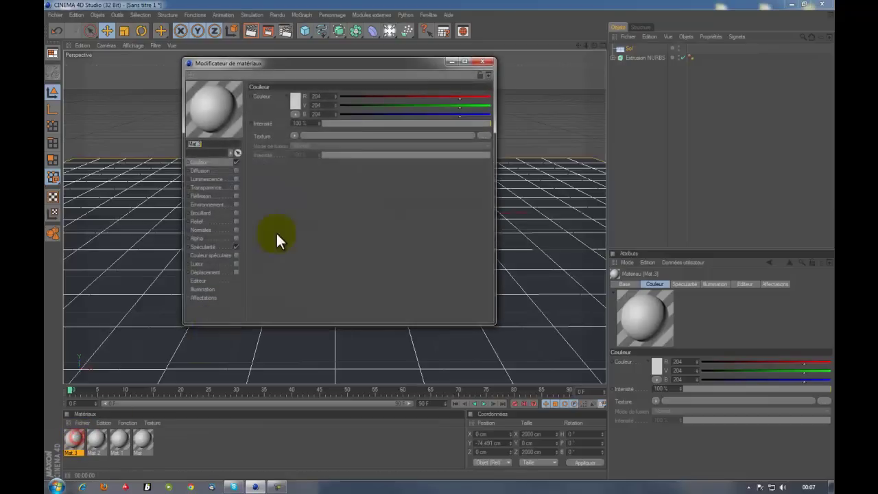
pyautogui.click(236, 160)
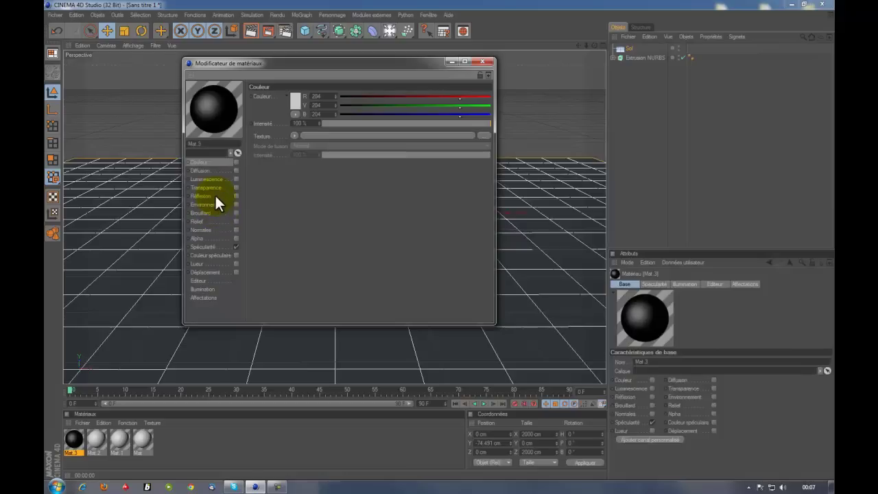
pyautogui.click(236, 195)
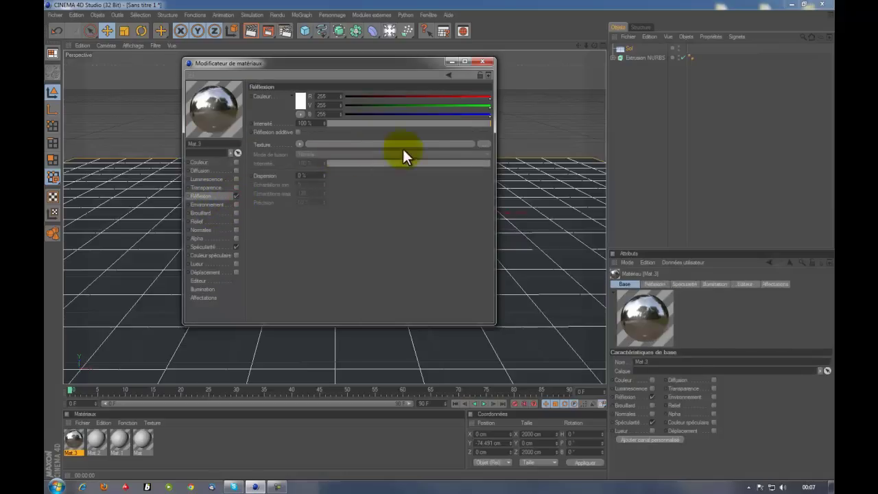
pyautogui.click(442, 123)
pyautogui.moveTo(452, 123); pyautogui.dragTo(457, 124)
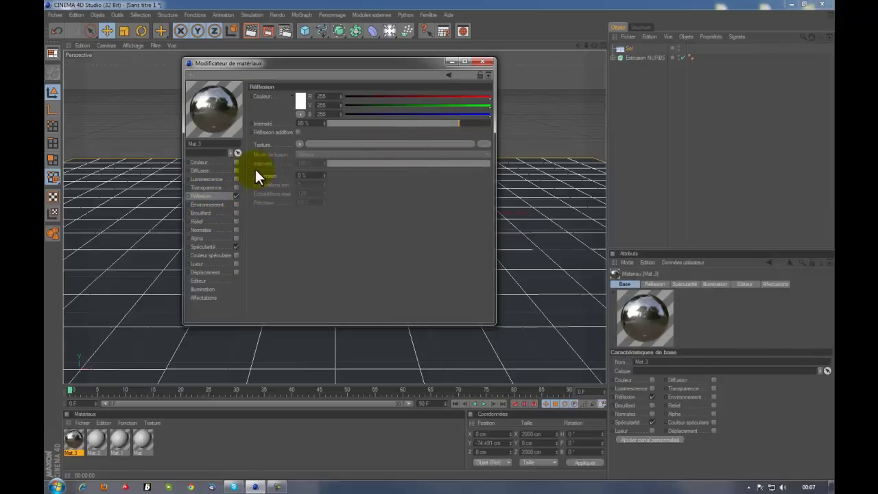
# Give Mat 3 a Bruit noise bump at 5% scale and 5% Delta, and apply it to the floor.
pyautogui.click(236, 221)
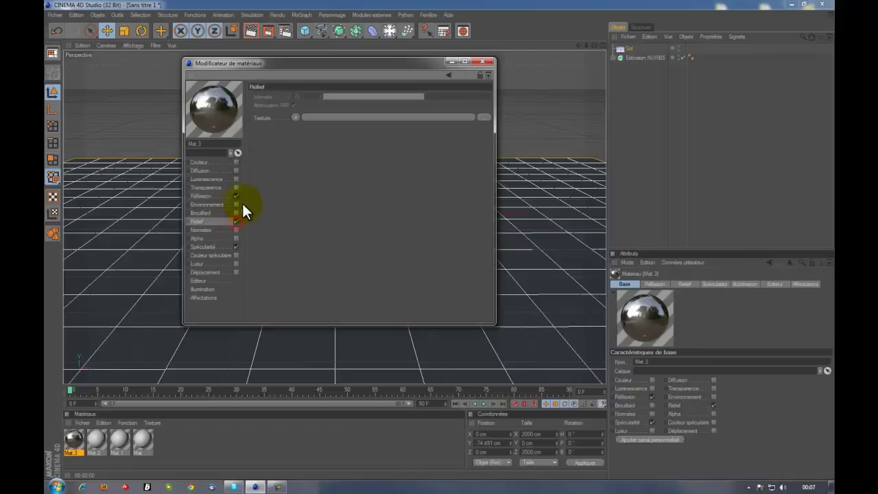
pyautogui.click(295, 115)
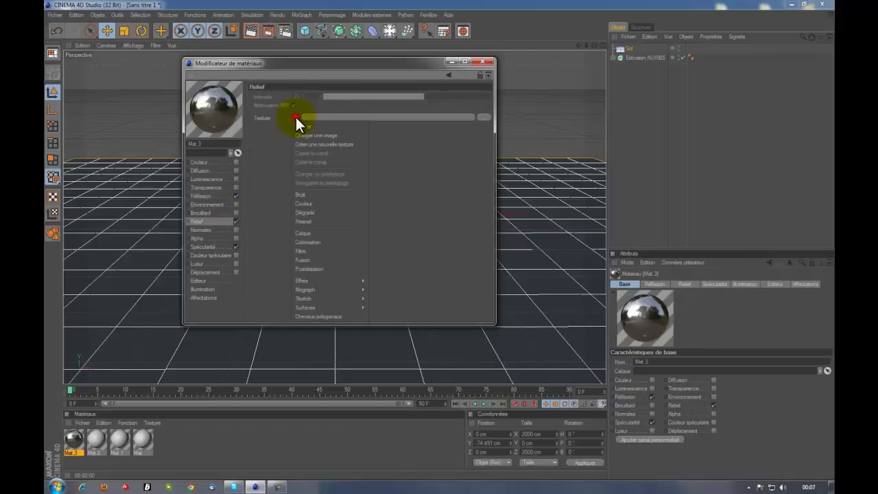
pyautogui.click(313, 192)
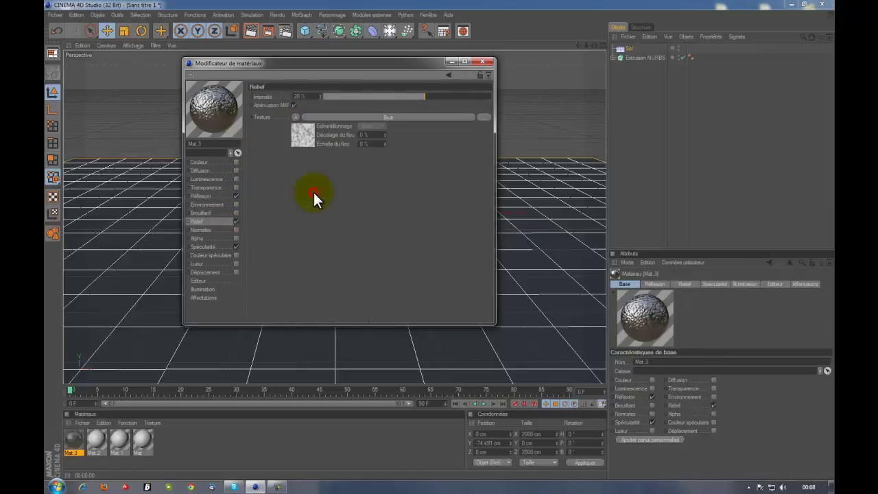
pyautogui.click(303, 132)
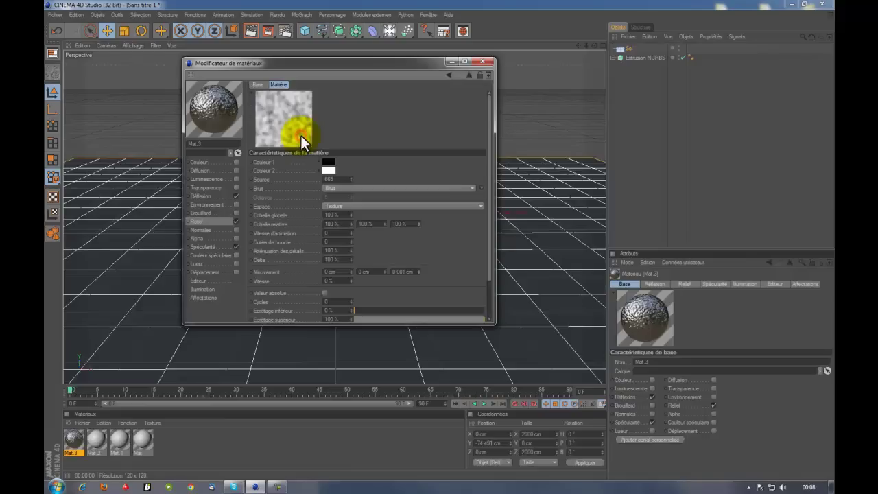
pyautogui.doubleClick(330, 215)
pyautogui.write('1')
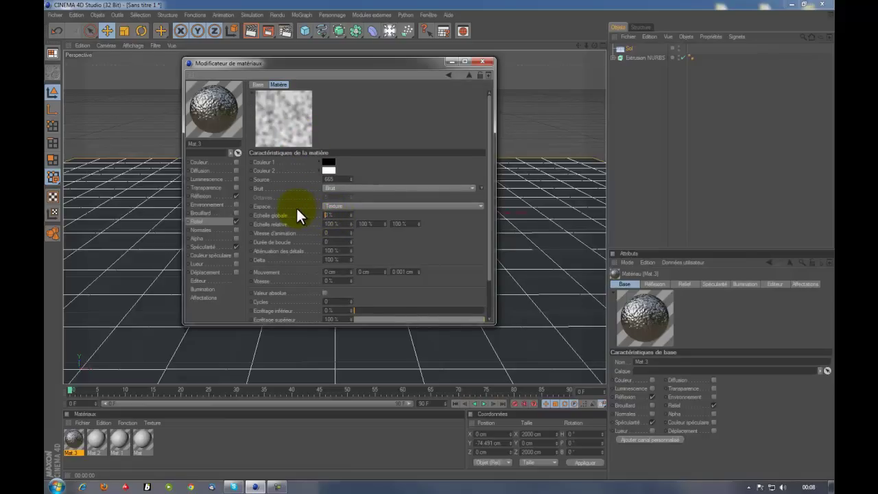
pyautogui.write('50')
pyautogui.doubleClick(332, 260)
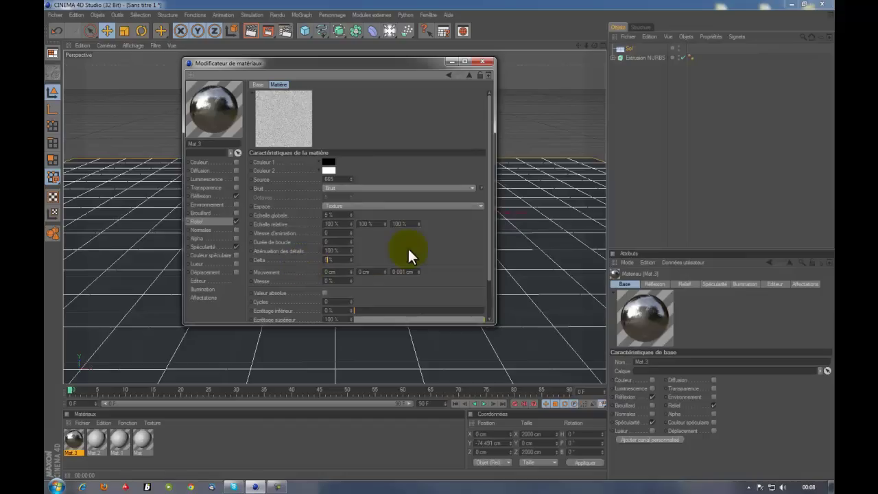
pyautogui.press('Return')
pyautogui.click(486, 61)
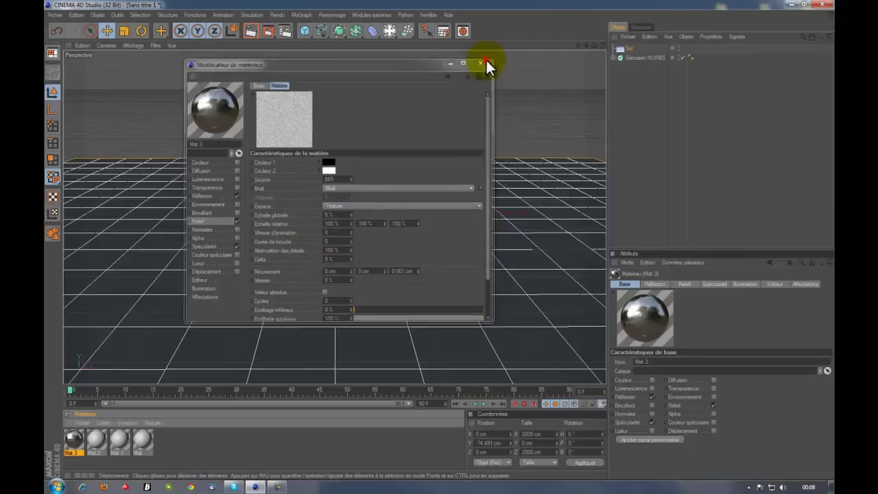
pyautogui.moveTo(74, 445); pyautogui.dragTo(208, 319)
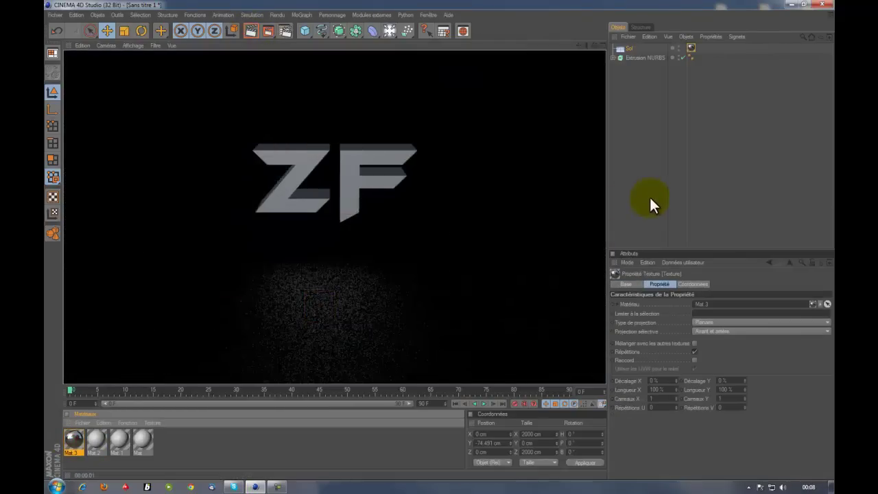
# Make Mat 2 colourless with reflection at about 34%.
pyautogui.click(620, 176)
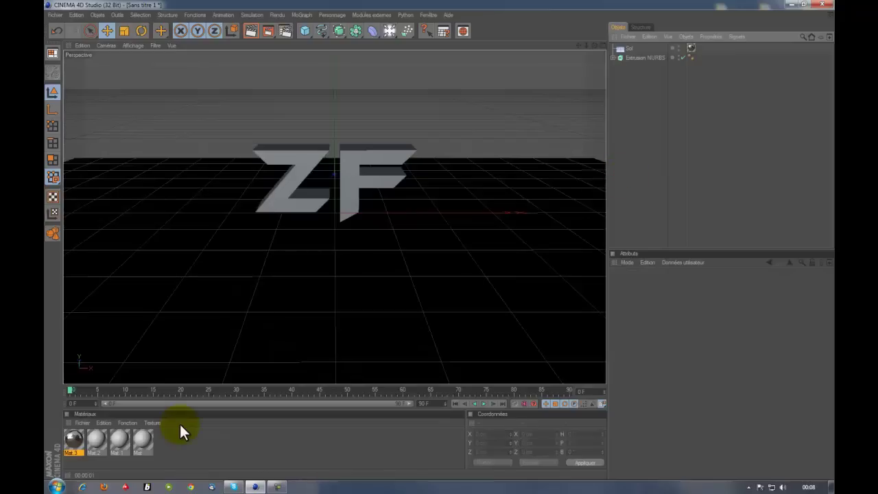
pyautogui.moveTo(147, 439); pyautogui.dragTo(103, 437)
pyautogui.doubleClick(99, 437)
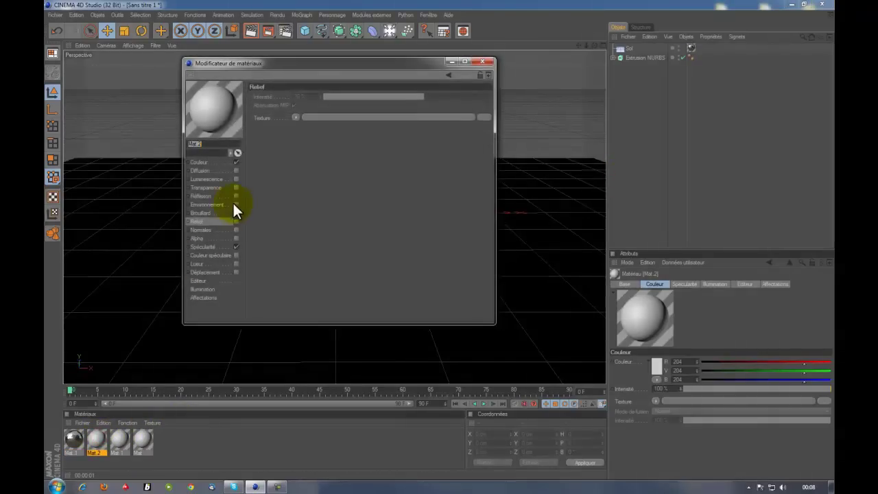
pyautogui.click(235, 161)
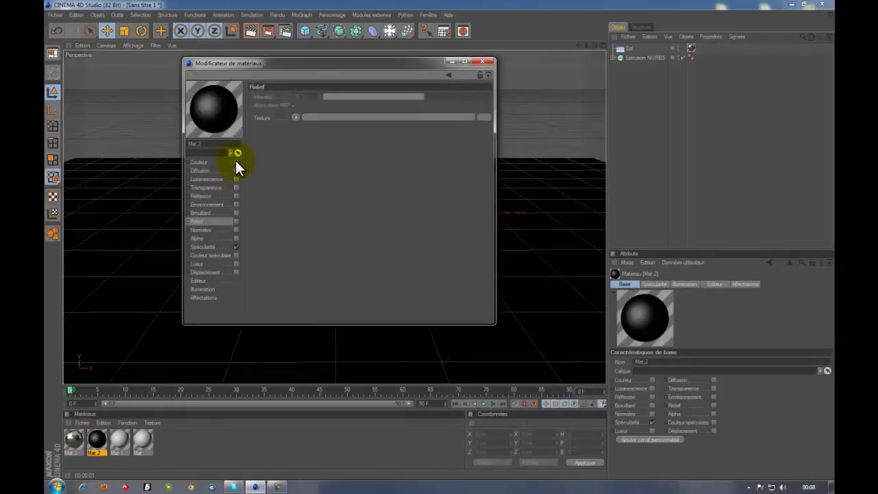
pyautogui.click(236, 195)
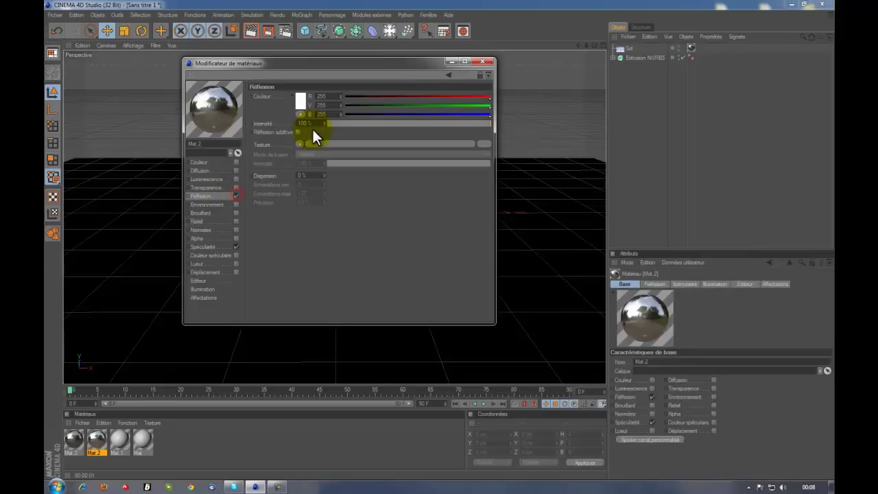
pyautogui.moveTo(356, 124)
pyautogui.mouseDown()
pyautogui.moveTo(382, 123)
pyautogui.moveTo(381, 130)
pyautogui.mouseUp()
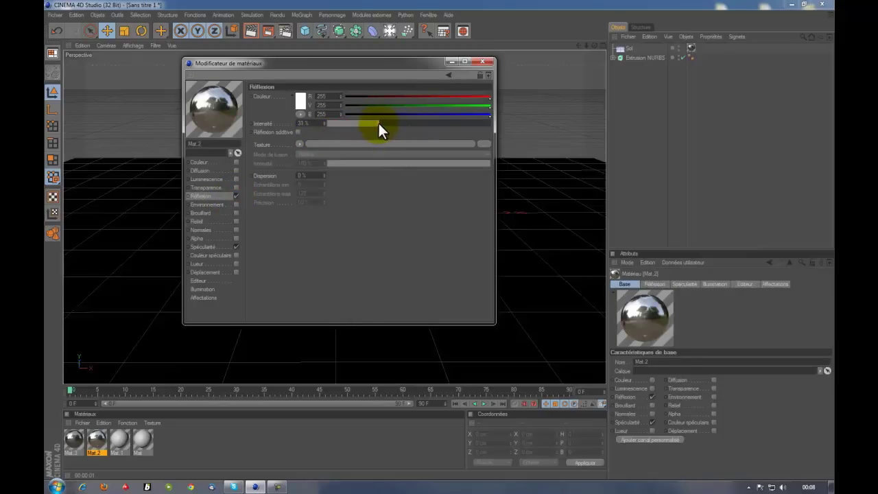
pyautogui.click(482, 61)
# Set Mat 1 colour to white 255/255/255 with reflection at about 20%.
pyautogui.click(118, 437)
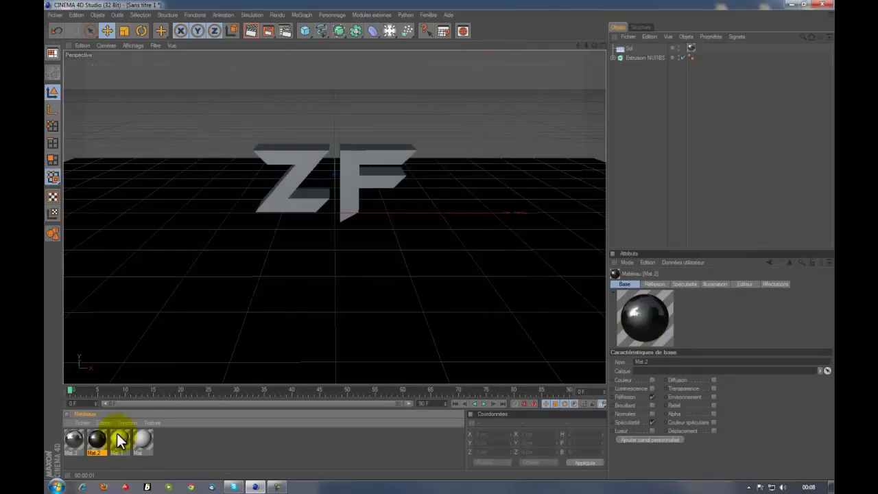
pyautogui.doubleClick(117, 439)
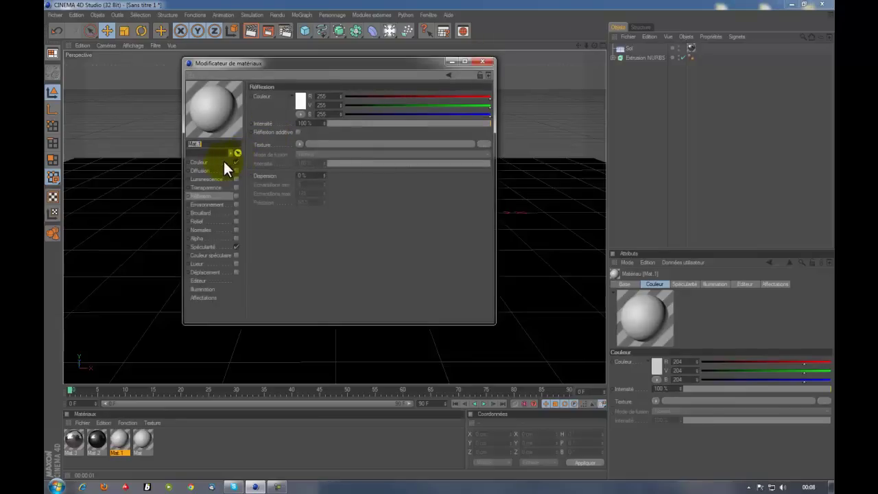
pyautogui.click(215, 162)
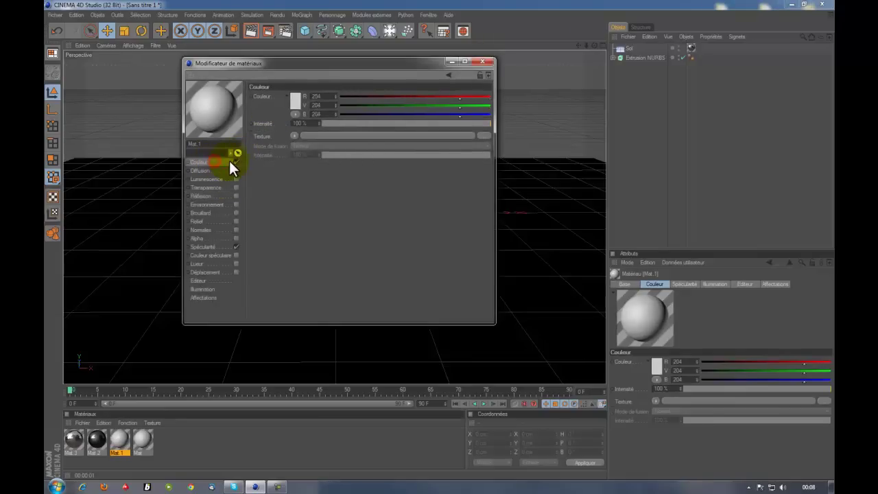
pyautogui.click(294, 97)
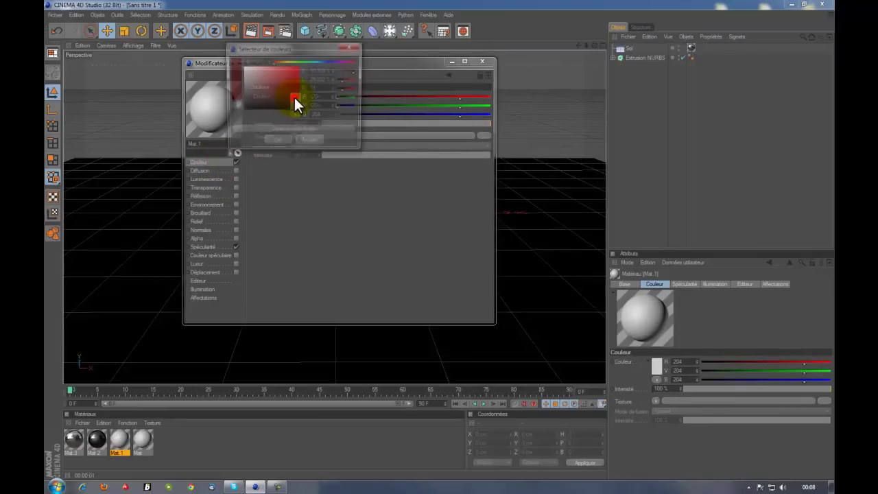
pyautogui.click(277, 141)
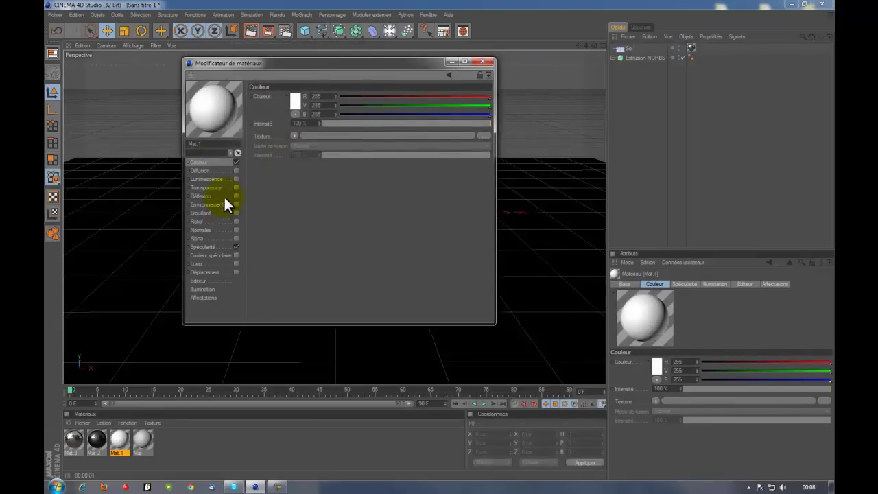
pyautogui.click(236, 196)
pyautogui.moveTo(348, 123); pyautogui.dragTo(362, 124)
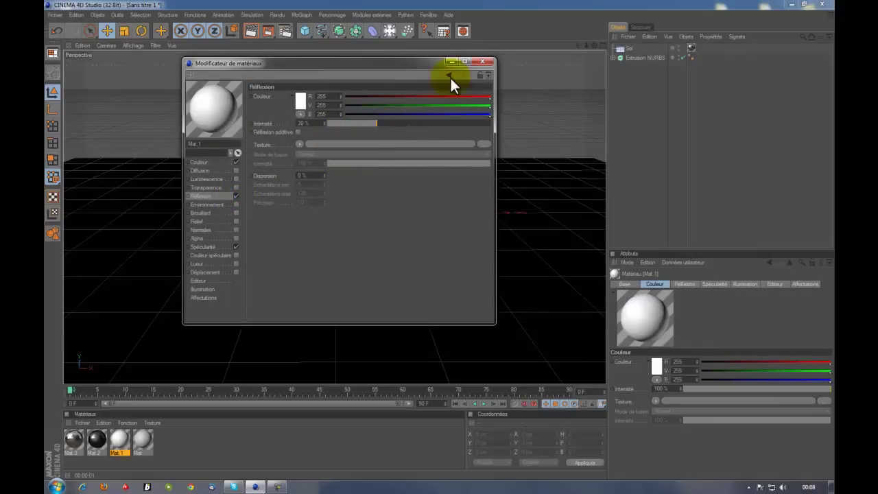
pyautogui.click(482, 61)
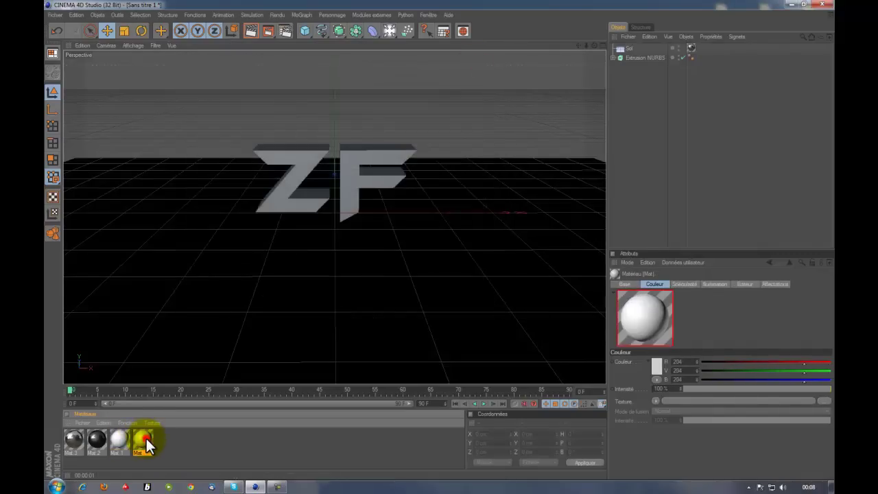
# Colour the Mat material orange (RGB 255/161/0) and enable its glow.
pyautogui.doubleClick(146, 438)
pyautogui.click(238, 162)
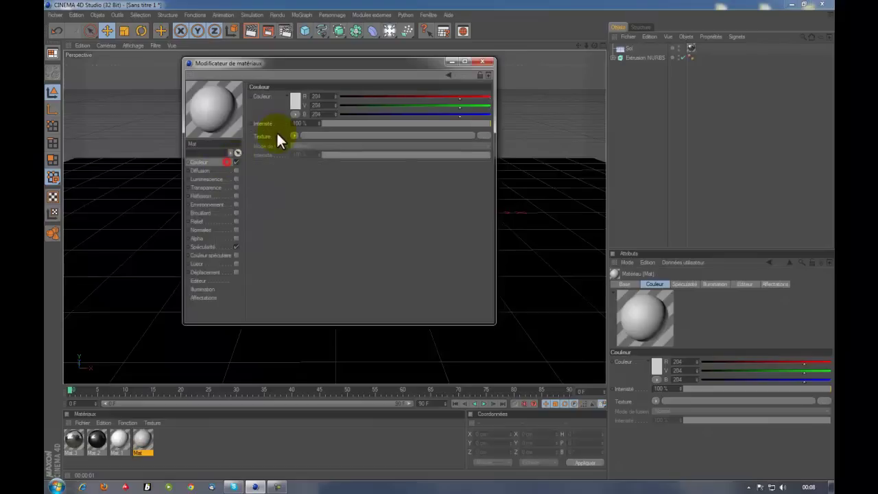
pyautogui.click(301, 101)
pyautogui.click(291, 66)
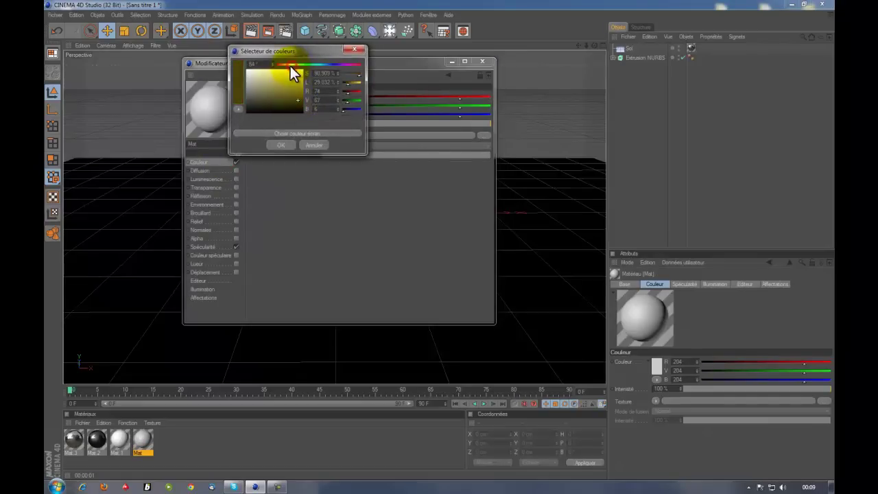
pyautogui.click(296, 82)
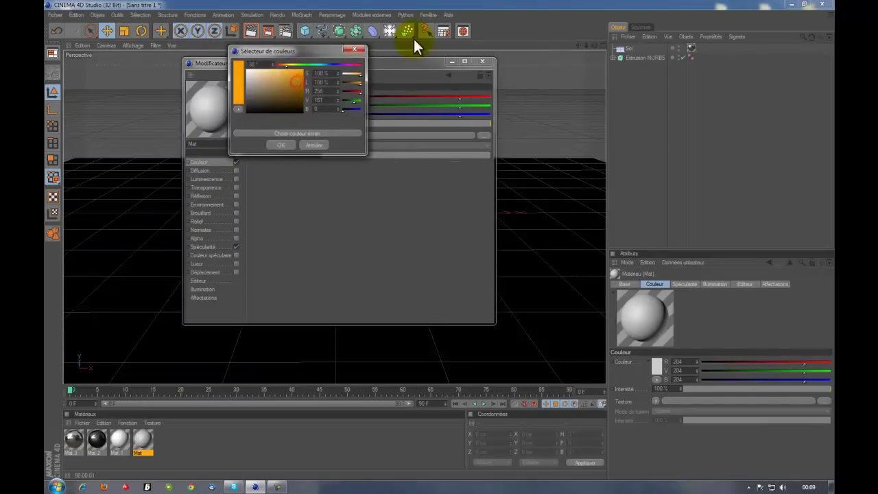
pyautogui.click(283, 145)
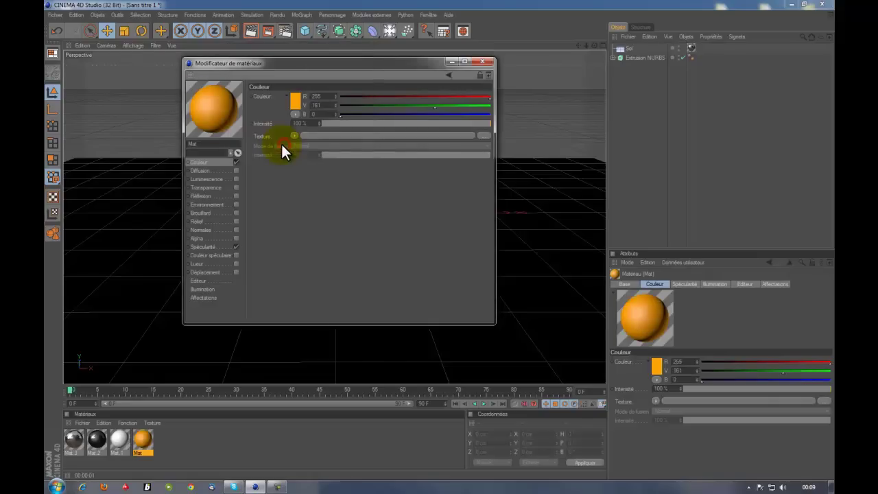
pyautogui.click(236, 263)
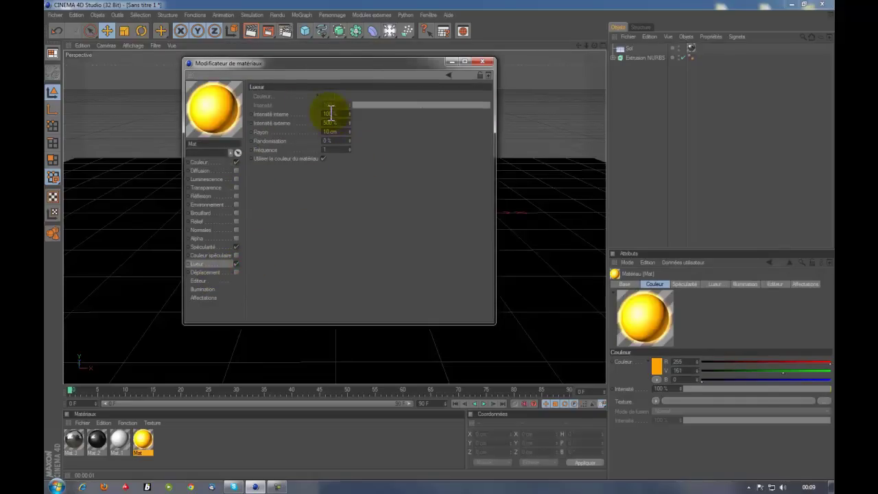
pyautogui.click(484, 62)
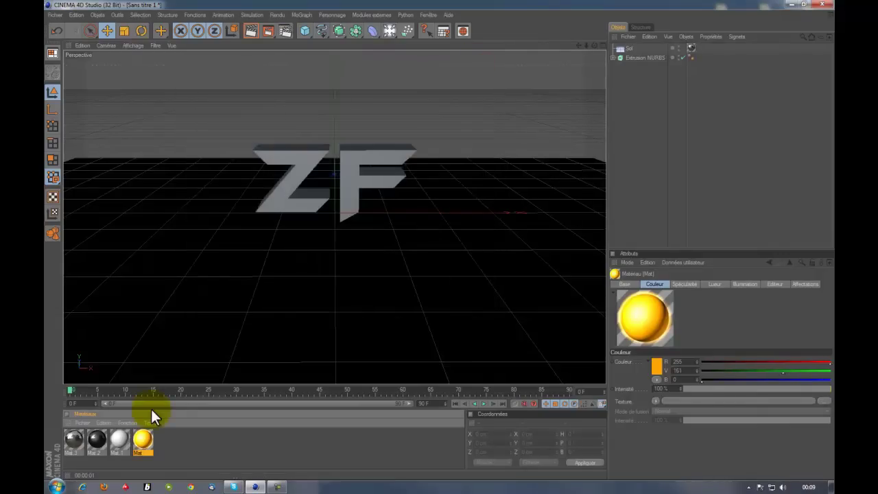
# Drag Mat, Mat 2 and Mat 1 onto the ZF extruded text.
pyautogui.moveTo(151, 438)
pyautogui.mouseDown()
pyautogui.moveTo(302, 204)
pyautogui.moveTo(285, 199)
pyautogui.mouseUp()
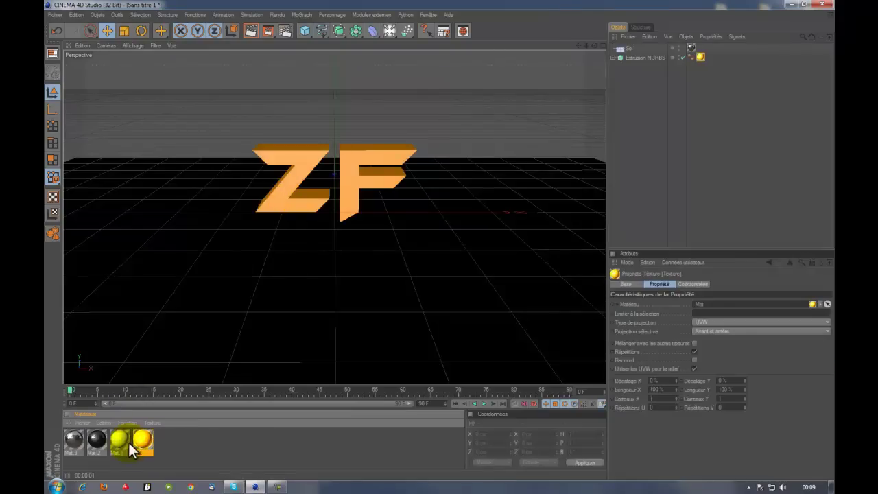
pyautogui.moveTo(97, 439); pyautogui.dragTo(292, 209)
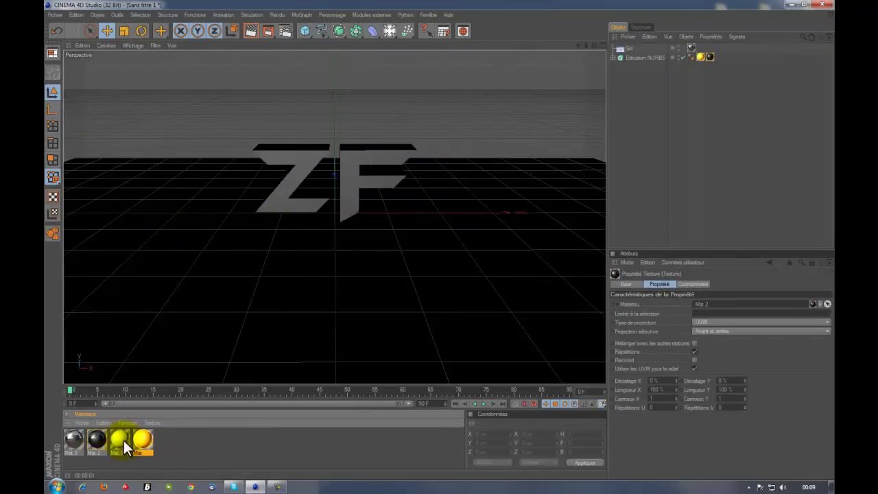
pyautogui.moveTo(123, 439); pyautogui.dragTo(289, 212)
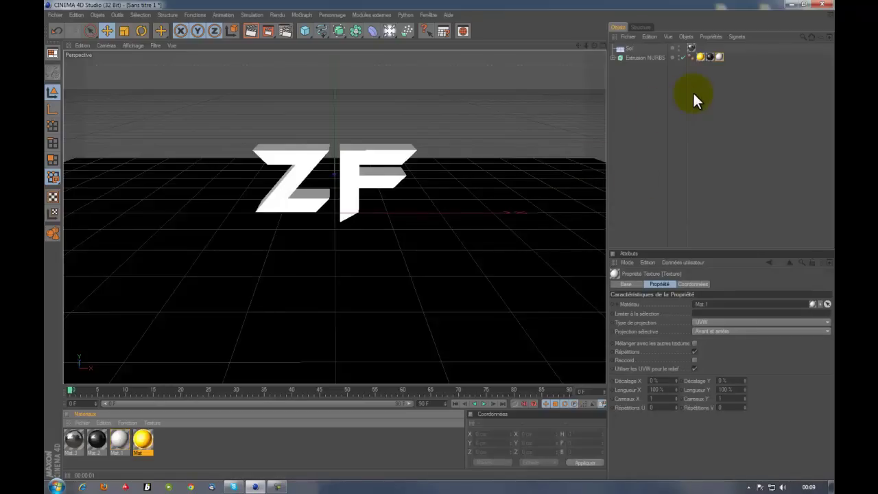
pyautogui.click(719, 56)
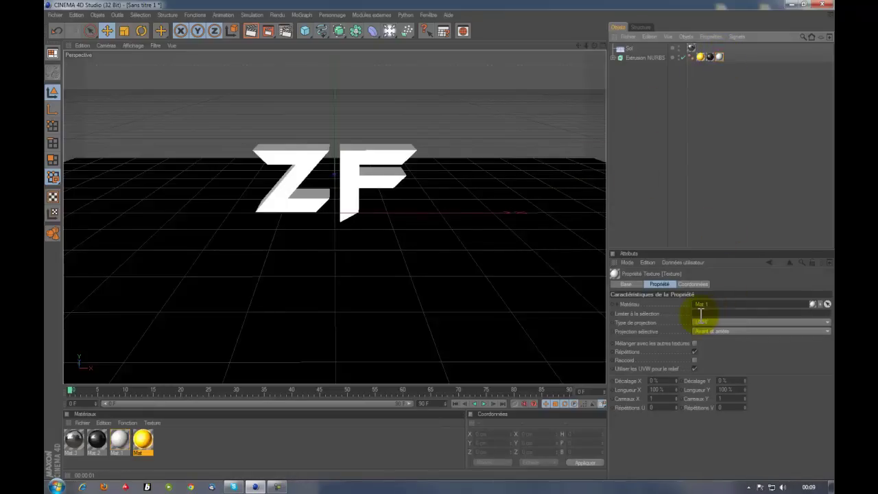
pyautogui.click(696, 314)
pyautogui.write('C1')
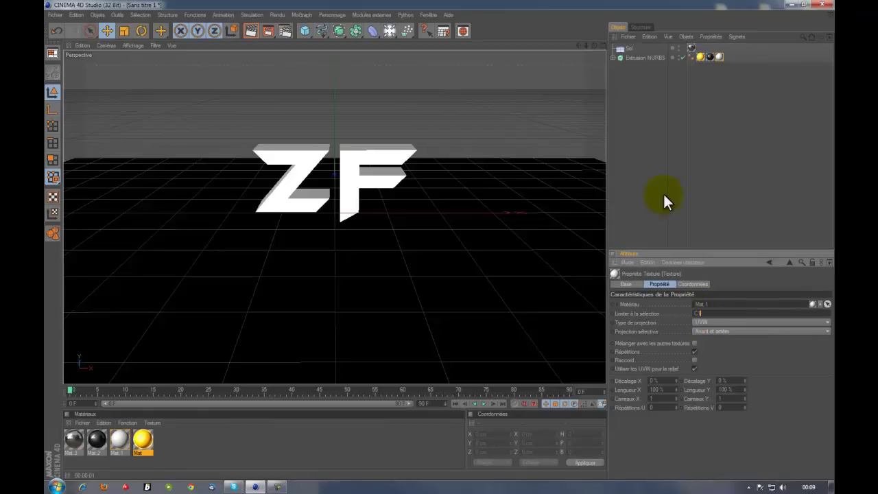
# Render a preview of the textured text, then return to the editor view.
pyautogui.click(651, 175)
pyautogui.click(253, 30)
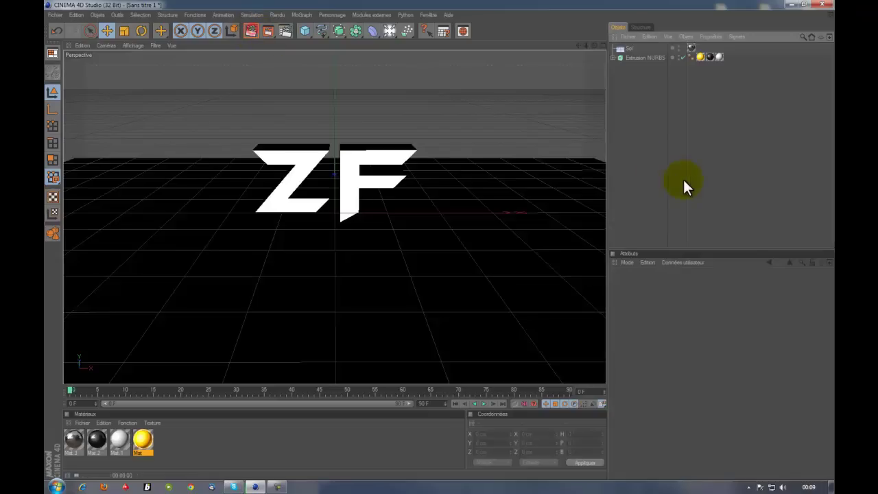
pyautogui.click(640, 182)
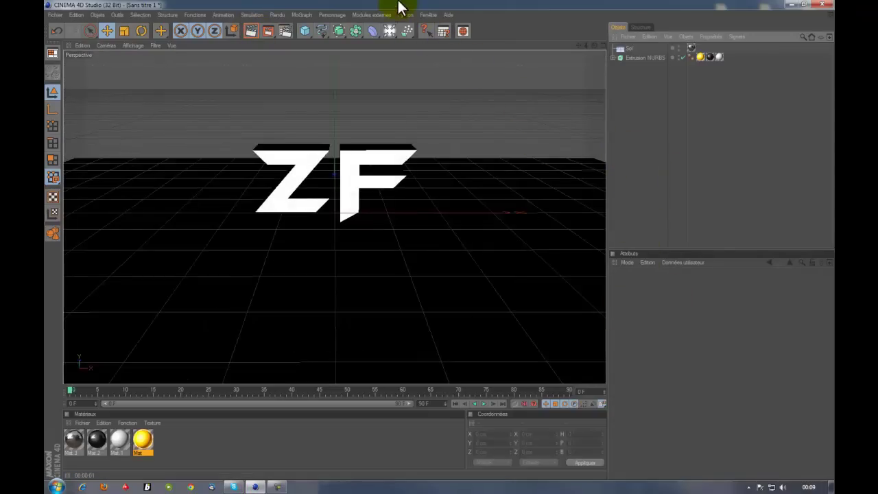
# Open the Thrausi fracture settings from external plugins and set pieces to 9.
pyautogui.click(361, 14)
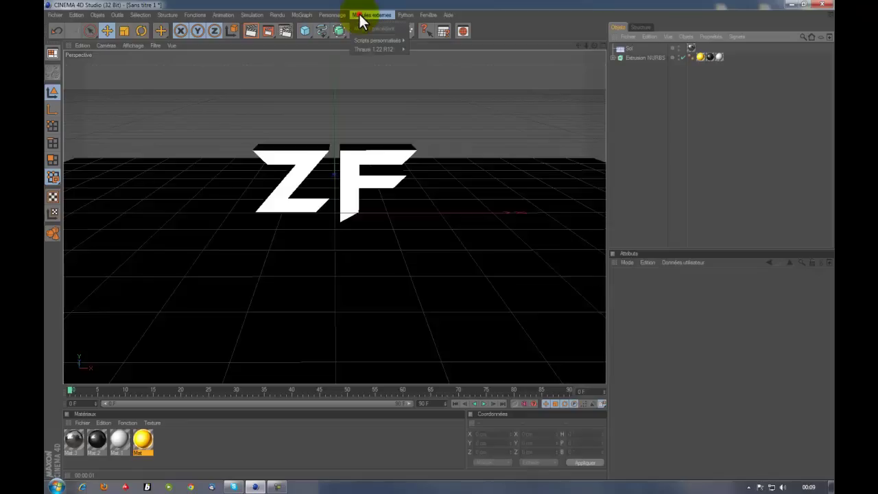
pyautogui.click(382, 48)
pyautogui.click(425, 55)
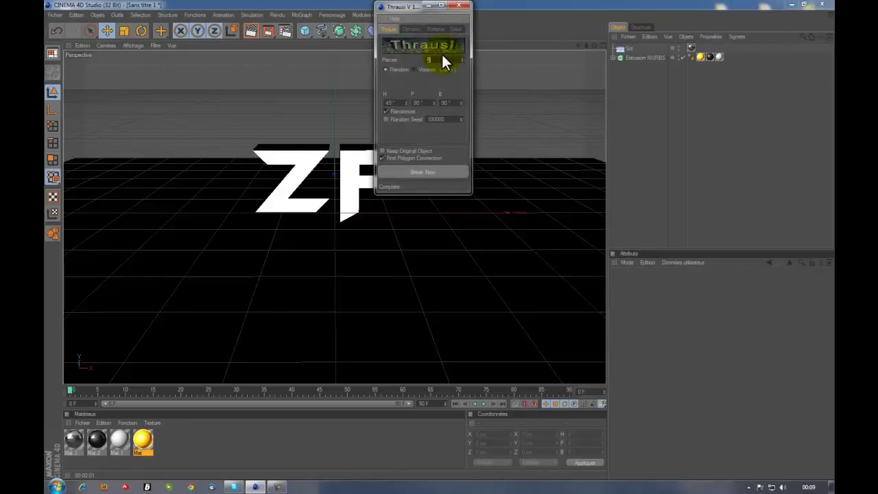
pyautogui.click(407, 103)
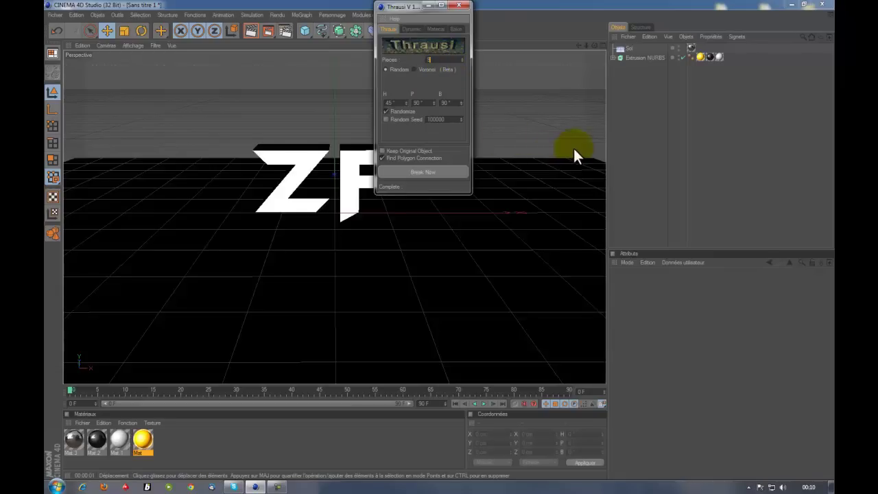
pyautogui.click(632, 141)
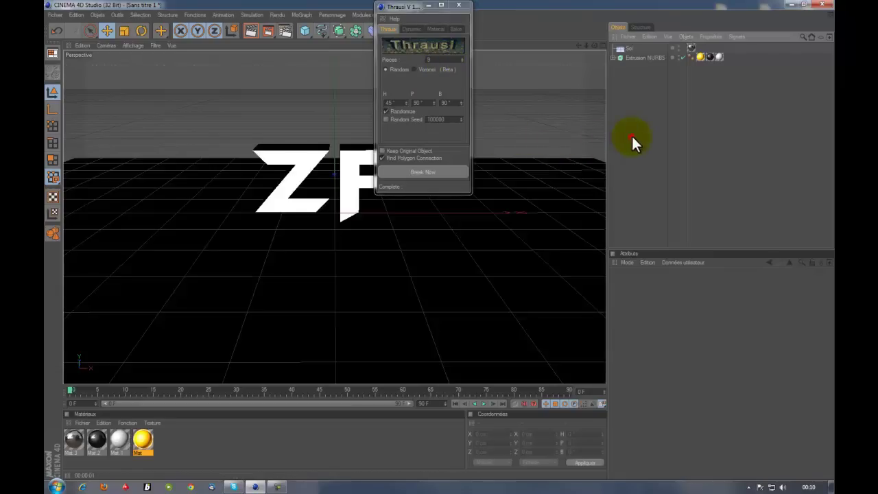
# Break the ZF Extrusion NURBS into fragments and inspect the result from above.
pyautogui.click(634, 58)
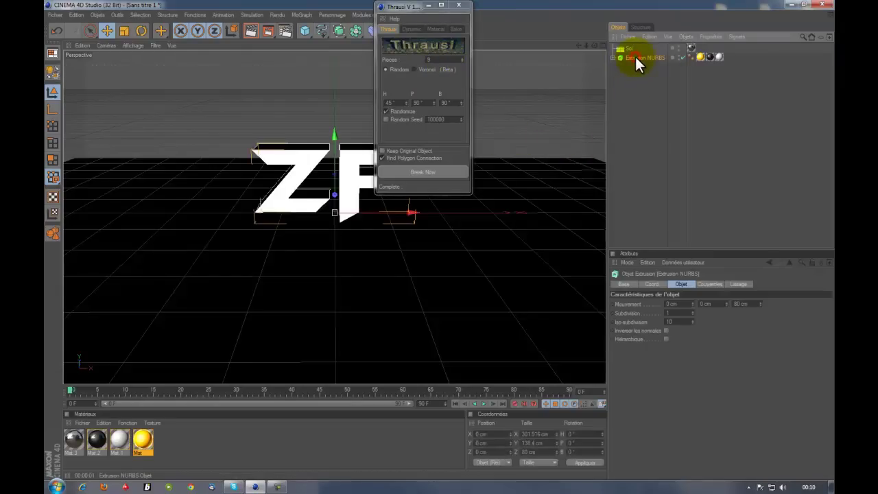
pyautogui.click(429, 172)
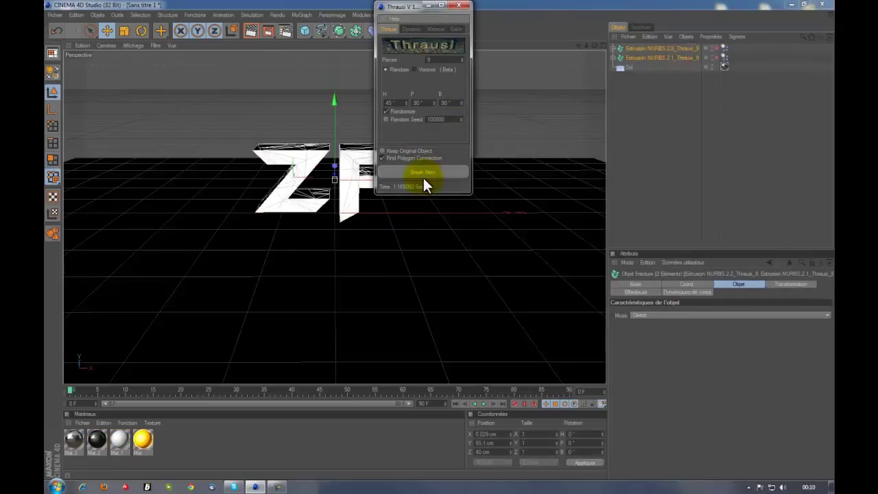
pyautogui.click(458, 7)
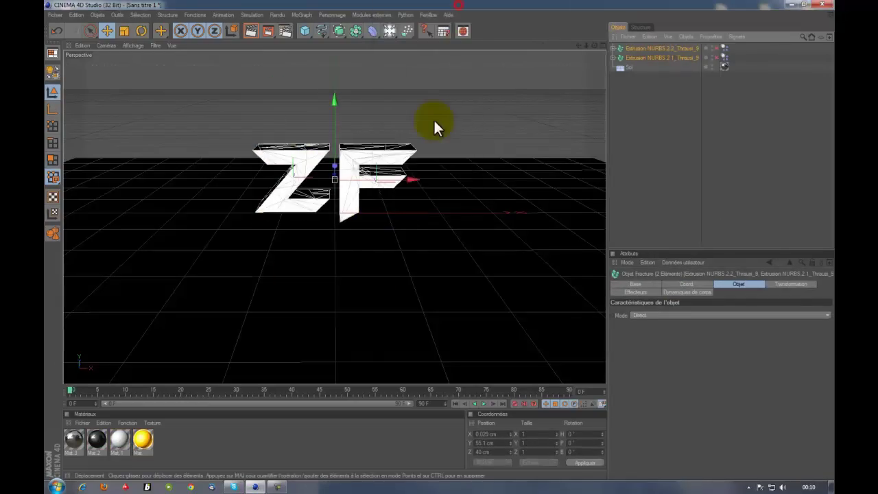
pyautogui.scroll(2, 431, 165)
pyautogui.scroll(2, 428, 199)
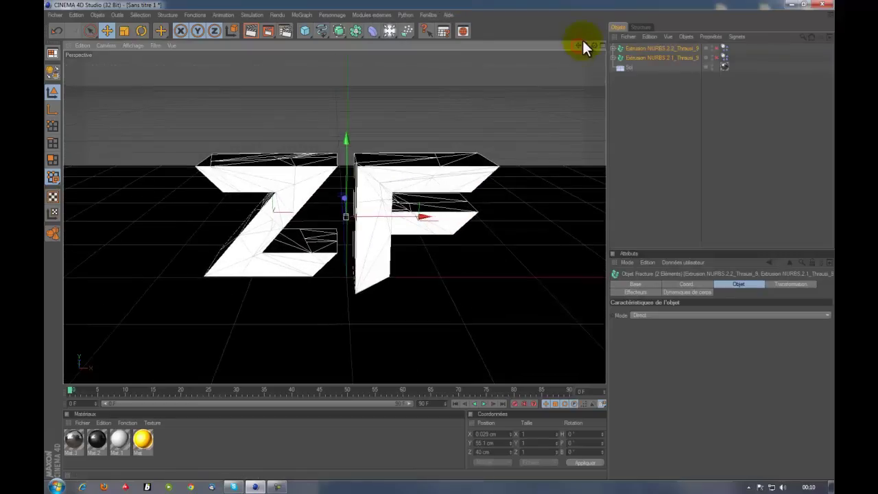
pyautogui.moveTo(594, 45); pyautogui.dragTo(439, 239)
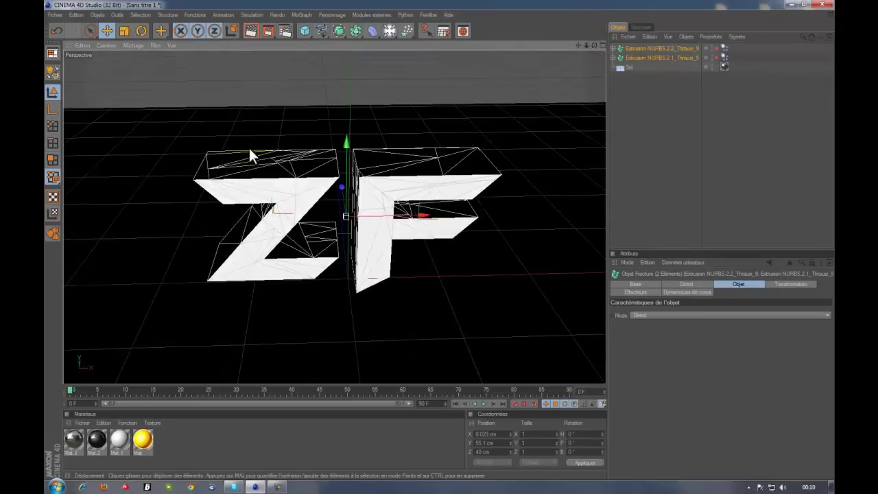
pyautogui.moveTo(594, 45); pyautogui.dragTo(439, 239)
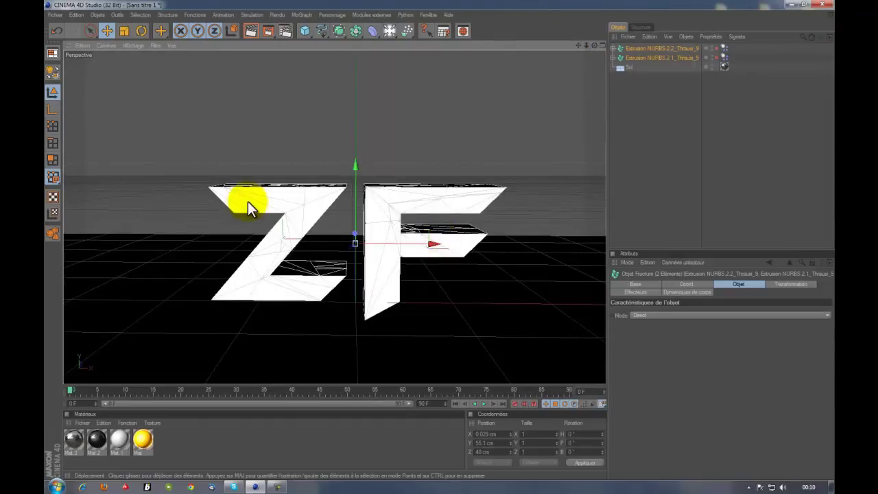
# Shift two fractured Z pieces slightly to open cracks in the Z.
pyautogui.click(248, 201)
pyautogui.moveTo(247, 199); pyautogui.dragTo(310, 201)
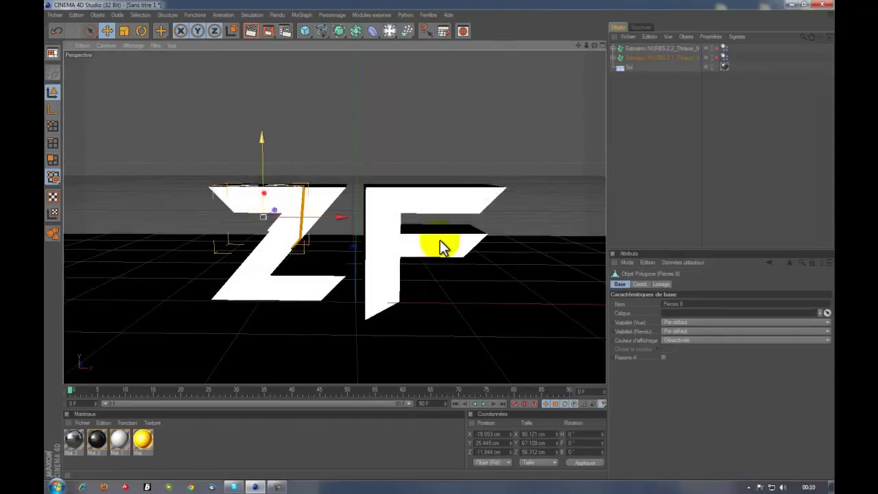
pyautogui.click(312, 202)
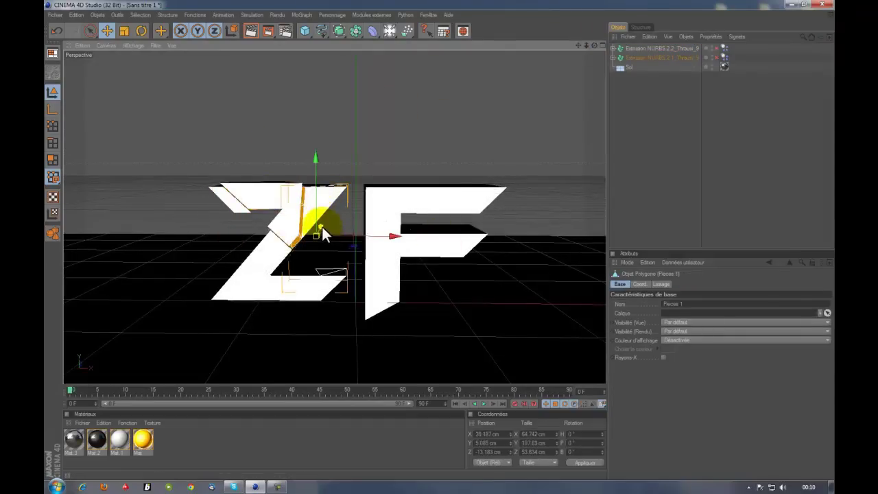
pyautogui.click(269, 268)
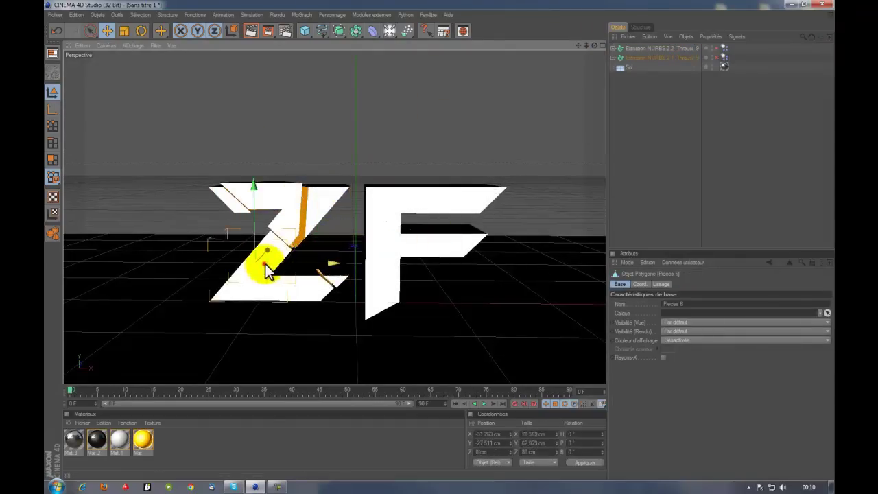
pyautogui.moveTo(284, 294); pyautogui.dragTo(295, 255)
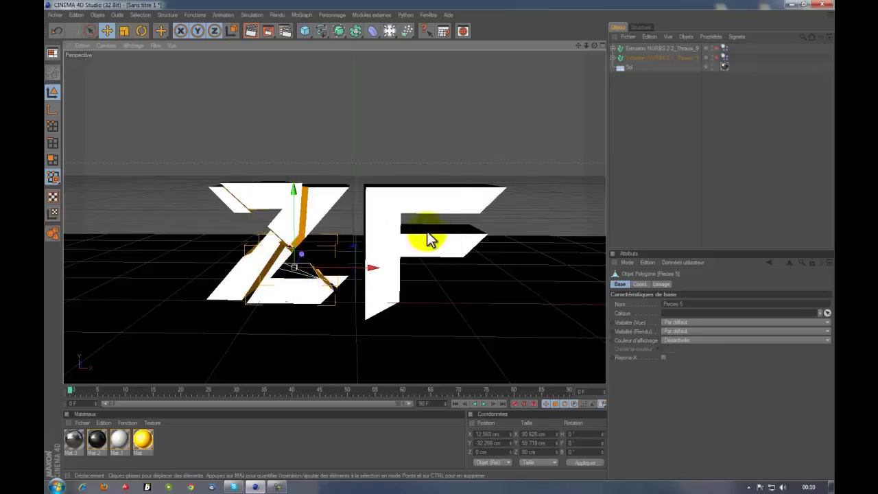
# Nudge the F's middle bar, upper-right and top pieces apart, then deselect everything.
pyautogui.click(405, 190)
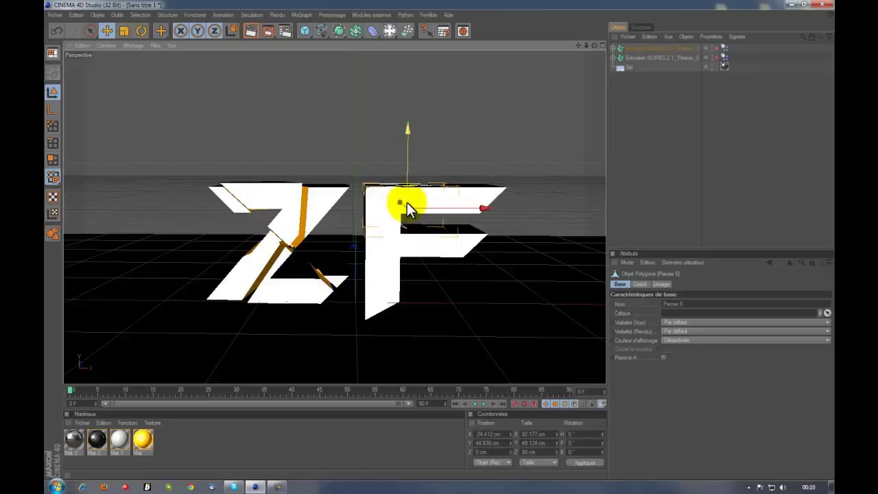
pyautogui.click(398, 242)
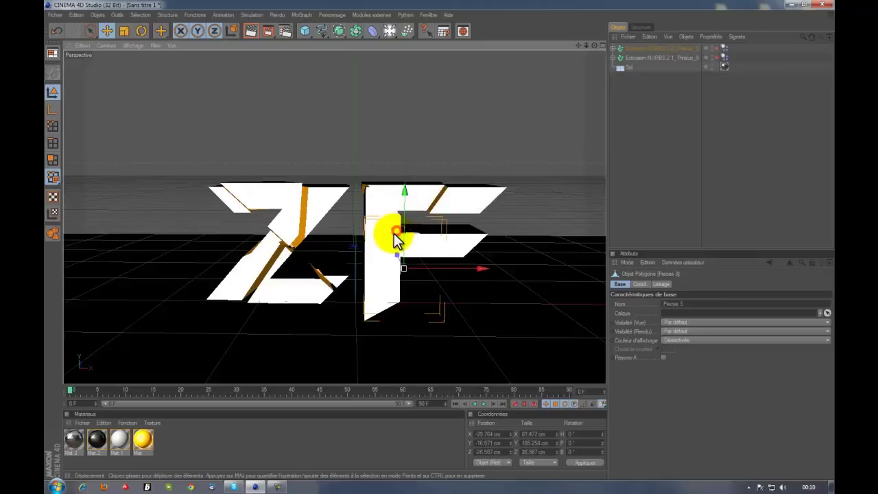
pyautogui.moveTo(405, 250); pyautogui.dragTo(459, 254)
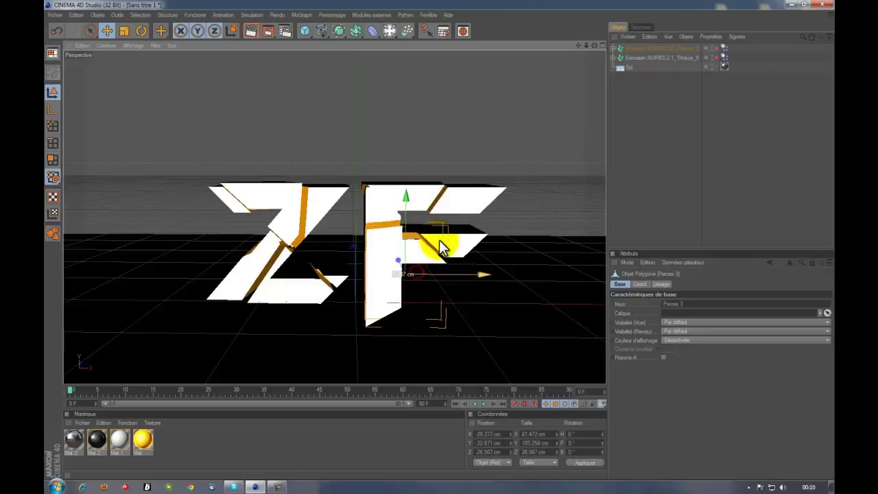
pyautogui.click(453, 204)
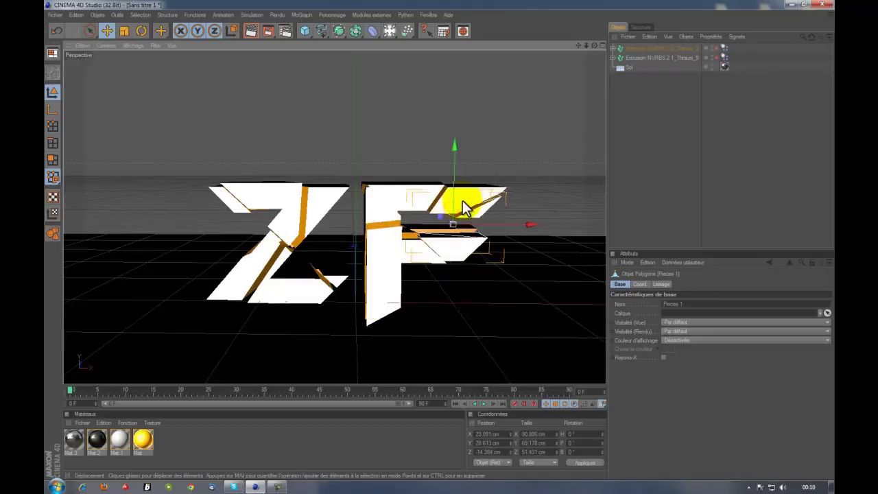
pyautogui.moveTo(439, 244); pyautogui.dragTo(462, 196)
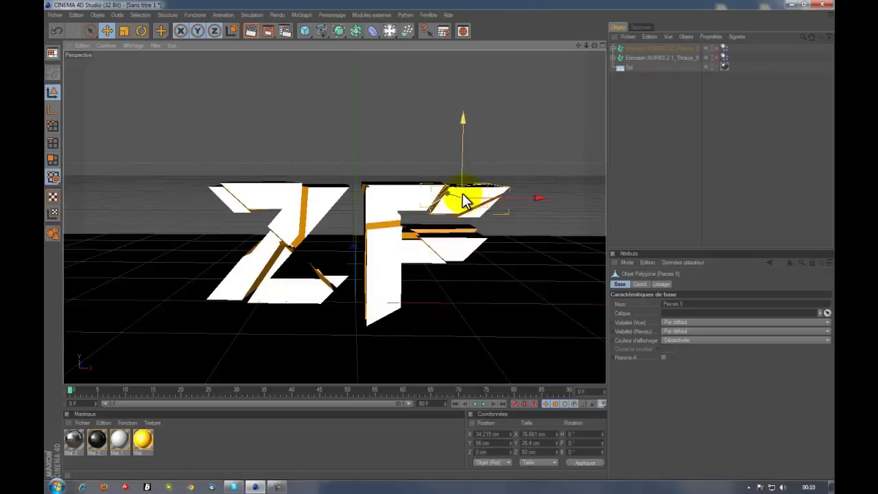
pyautogui.click(407, 195)
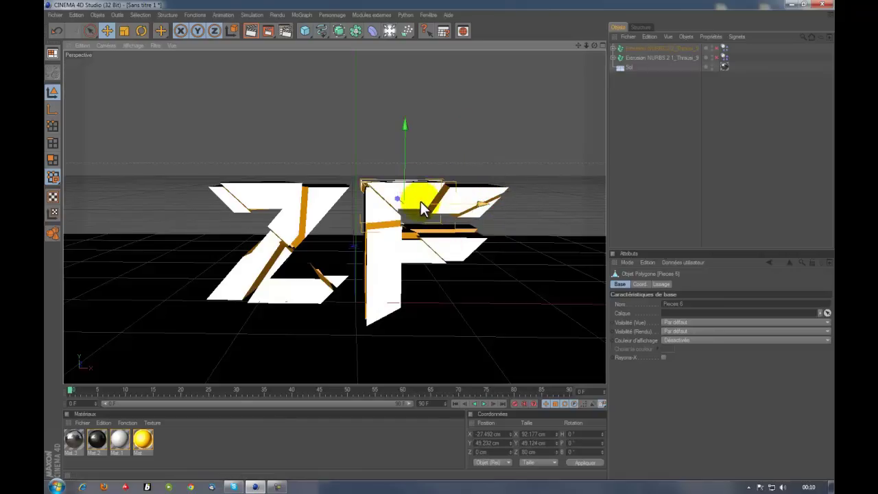
pyautogui.moveTo(406, 196); pyautogui.dragTo(413, 198)
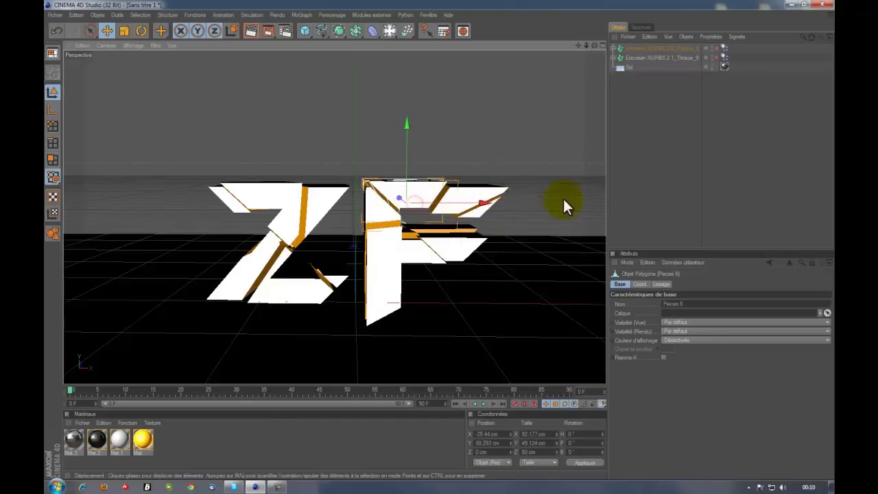
pyautogui.click(625, 169)
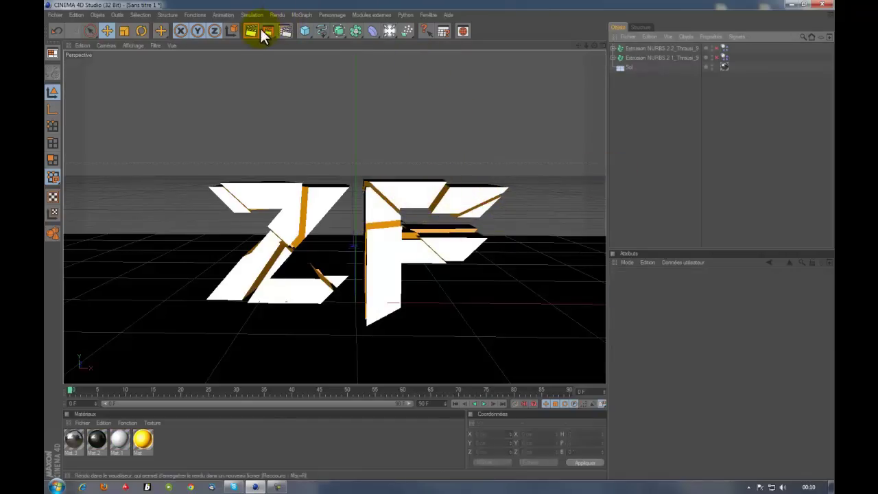
# Render a Ctrl+R preview of the fractured ZF, then zoom the view out.
pyautogui.hotkey('ctrl', 'r')
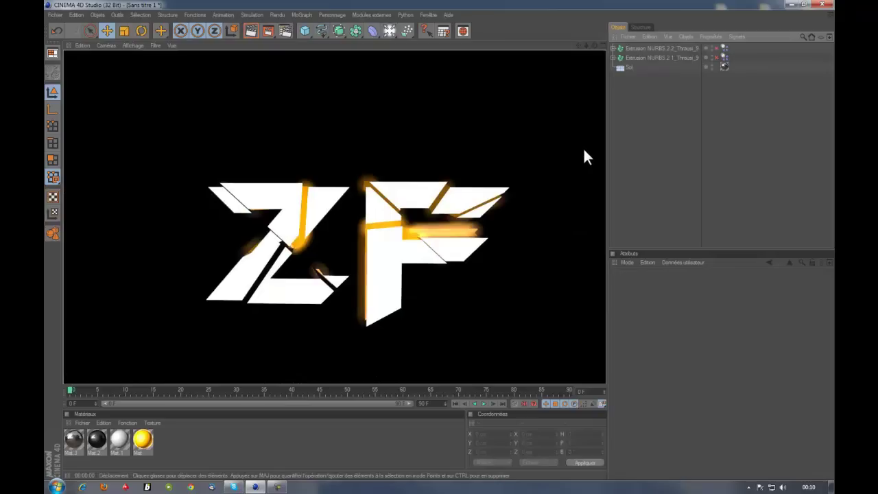
pyautogui.click(614, 144)
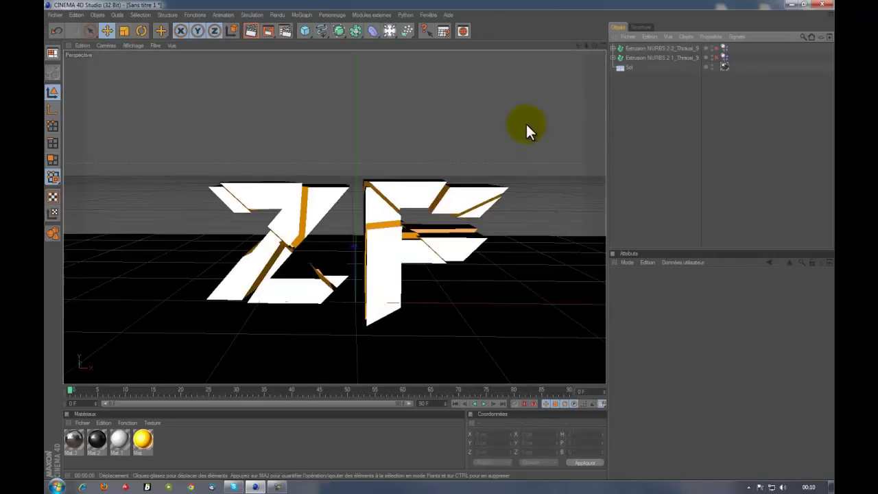
pyautogui.moveTo(586, 44); pyautogui.dragTo(439, 238)
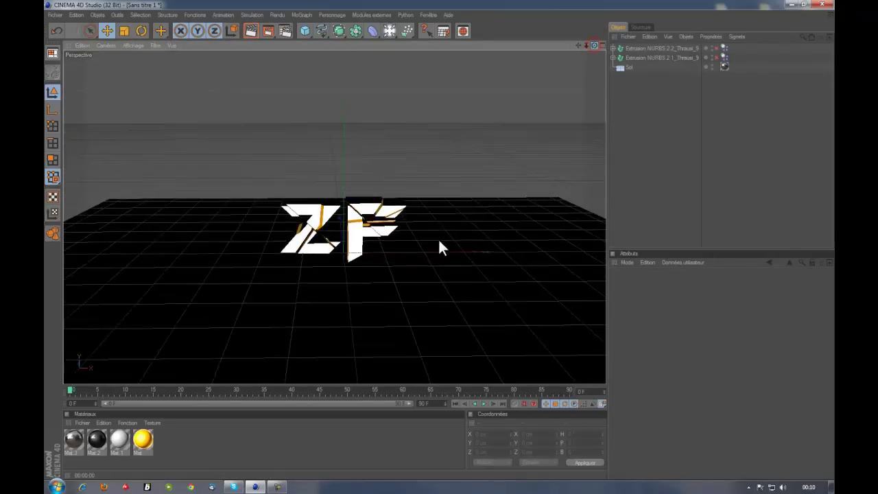
pyautogui.scroll(3, 549, 228)
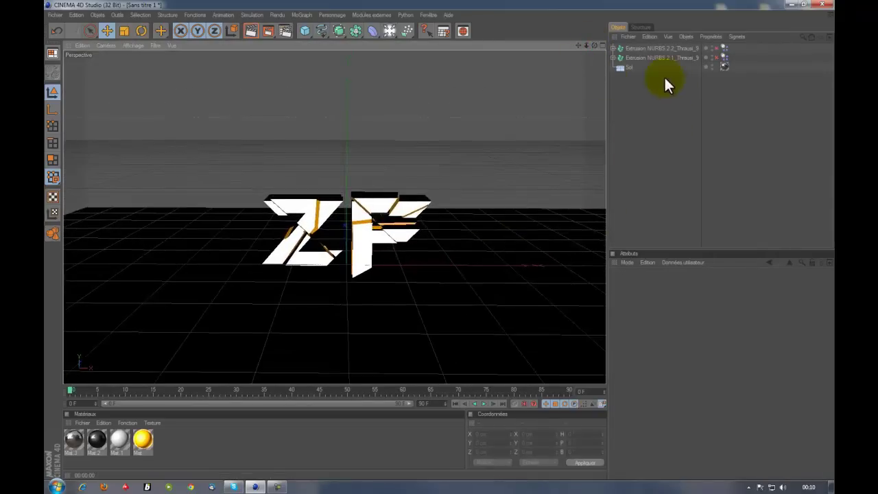
# Expand the two fractured extrusion groups to check their pieces, then collapse them.
pyautogui.keyDown('ctrl'); pyautogui.click(613, 58); pyautogui.keyUp('ctrl')
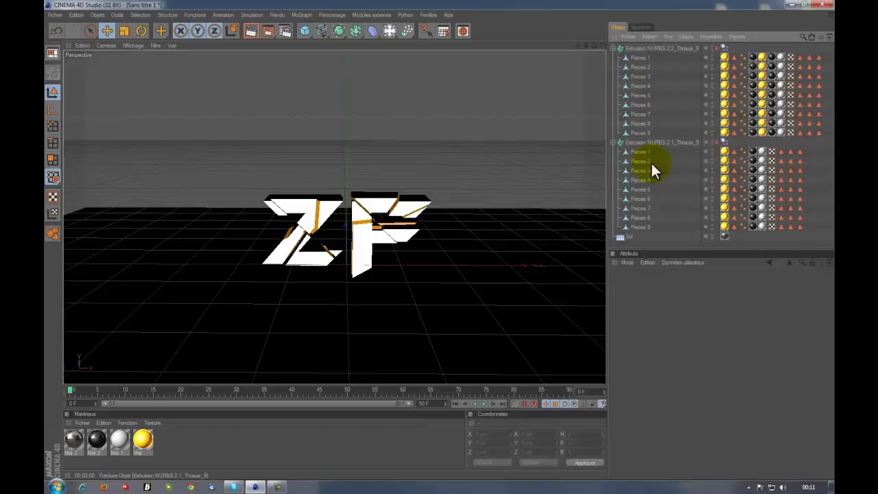
pyautogui.click(612, 142)
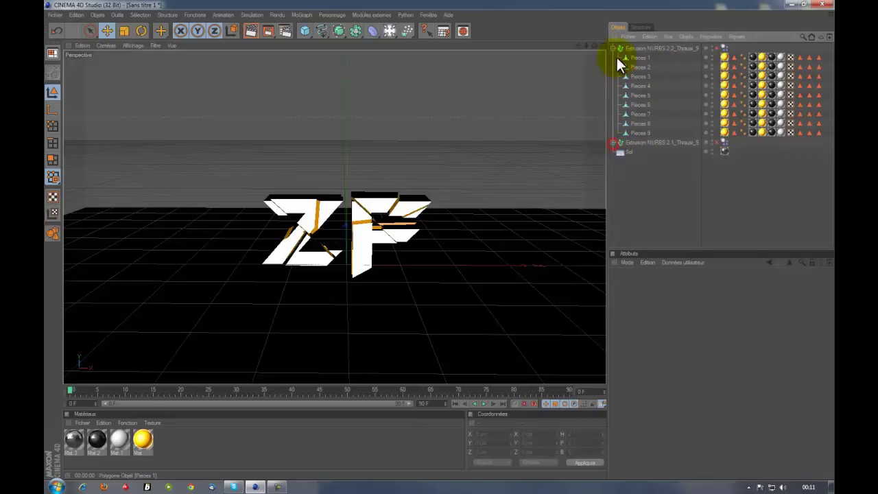
pyautogui.click(612, 48)
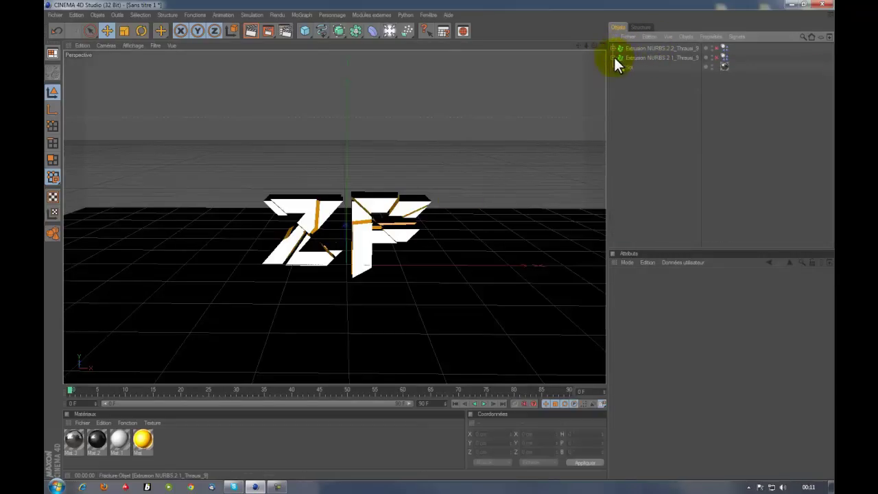
# Add an Explosion deformer under Extrusion NURBS 2.2, copy it into Extrusion NURBS 2.1, and select both.
pyautogui.click(371, 30)
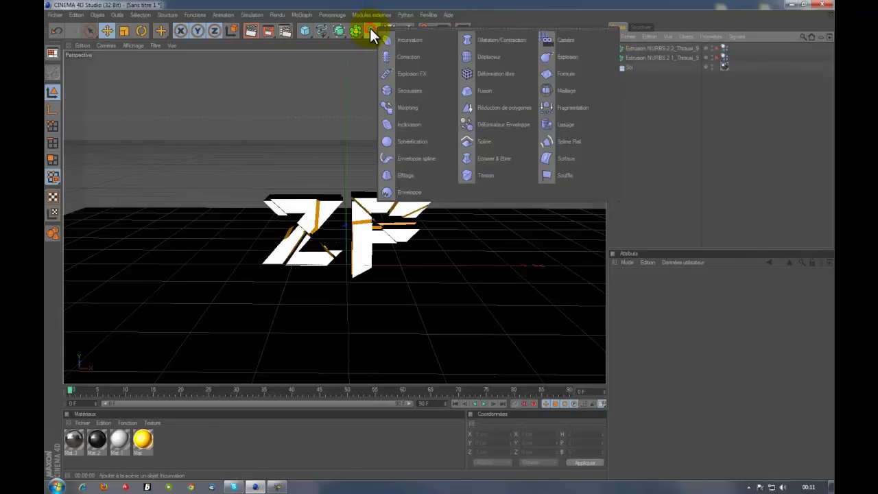
pyautogui.click(551, 56)
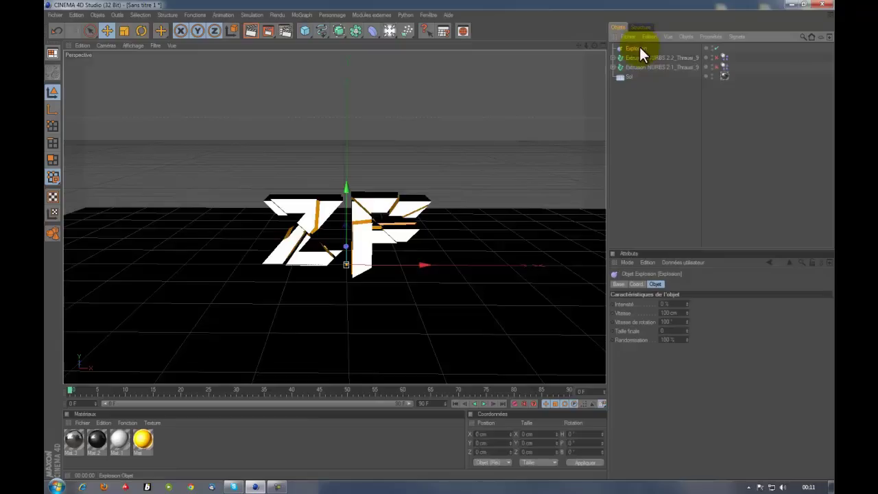
pyautogui.moveTo(640, 48); pyautogui.dragTo(640, 57)
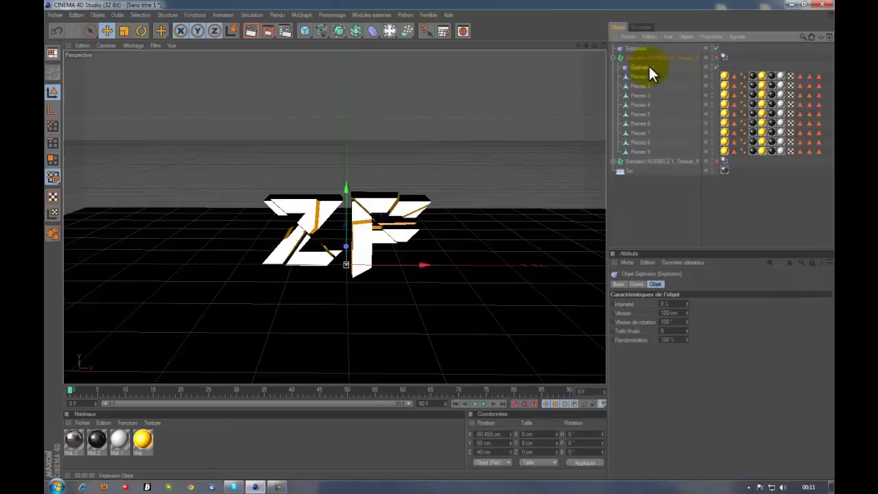
pyautogui.moveTo(640, 67); pyautogui.dragTo(645, 160)
pyautogui.keyDown('ctrl'); pyautogui.moveTo(644, 165); pyautogui.dragTo(642, 163); pyautogui.keyUp('ctrl')
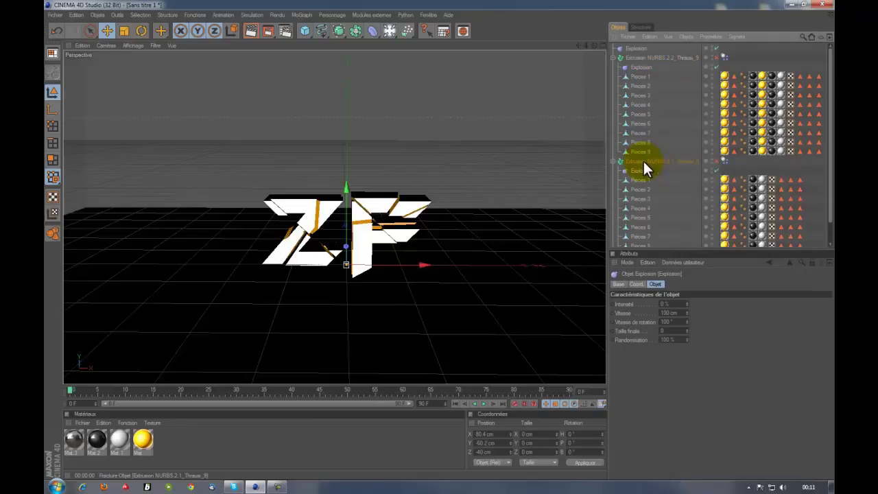
pyautogui.click(638, 67)
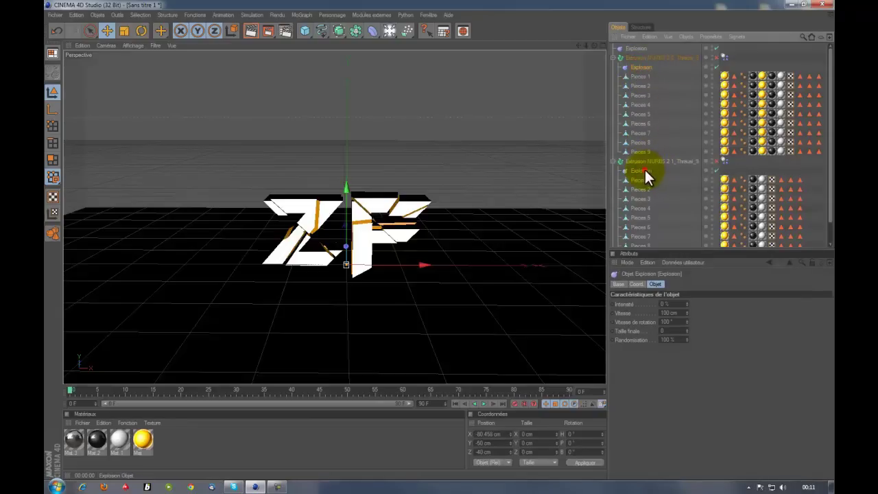
pyautogui.keyDown('ctrl'); pyautogui.click(644, 170); pyautogui.keyUp('ctrl')
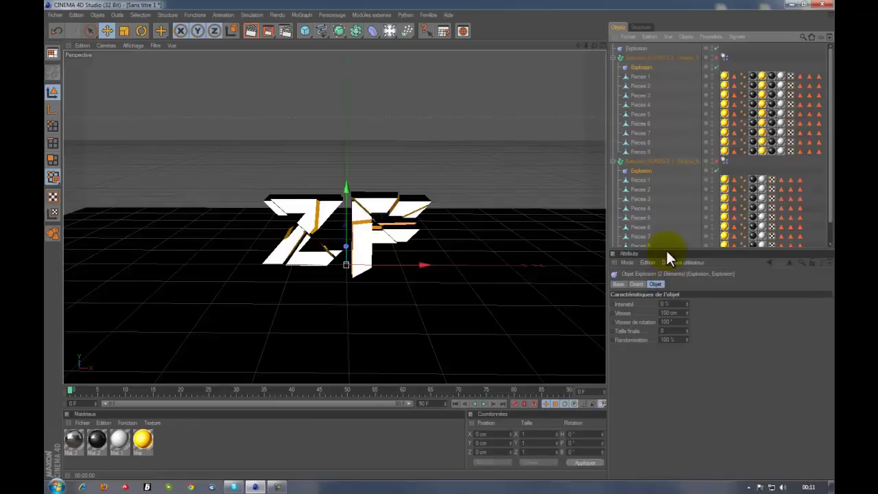
pyautogui.click(665, 303)
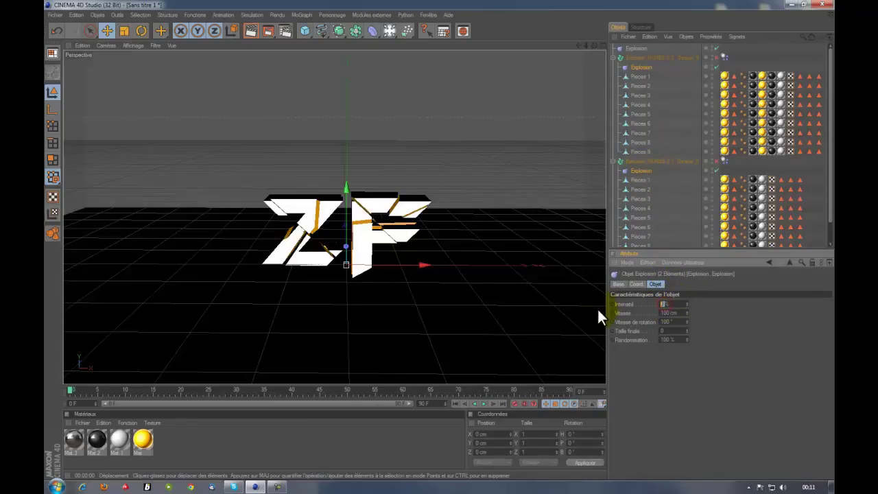
pyautogui.write('1')
pyautogui.click(659, 381)
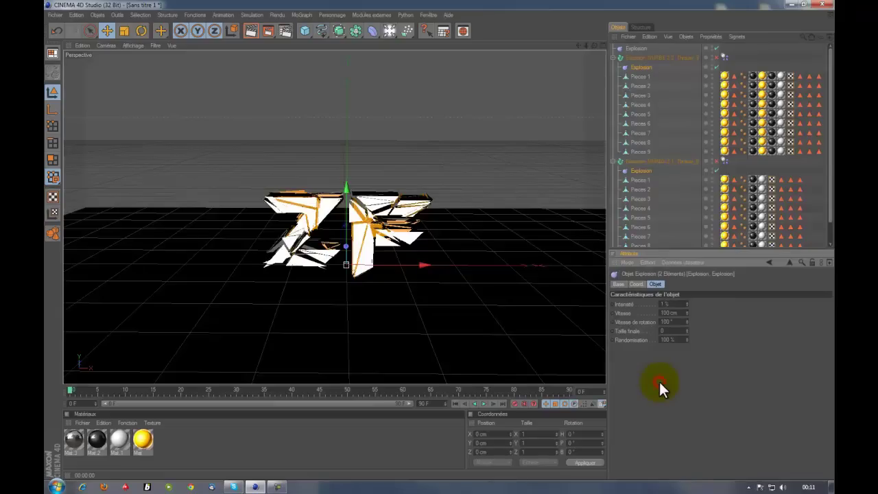
pyautogui.click(665, 304)
pyautogui.write('20')
pyautogui.click(695, 384)
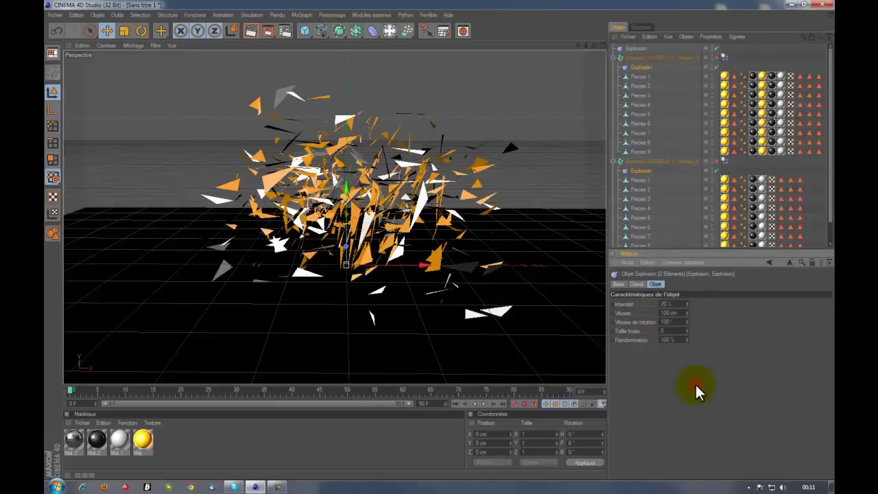
pyautogui.click(667, 304)
pyautogui.click(657, 442)
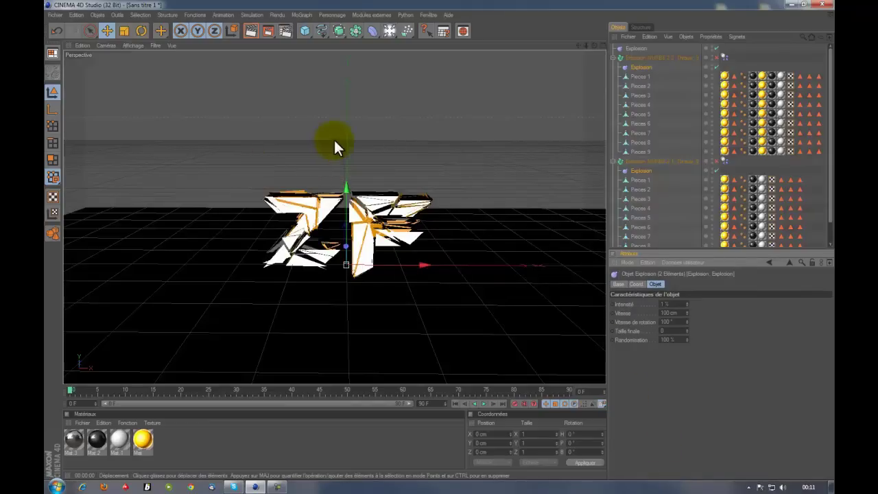
pyautogui.click(613, 162)
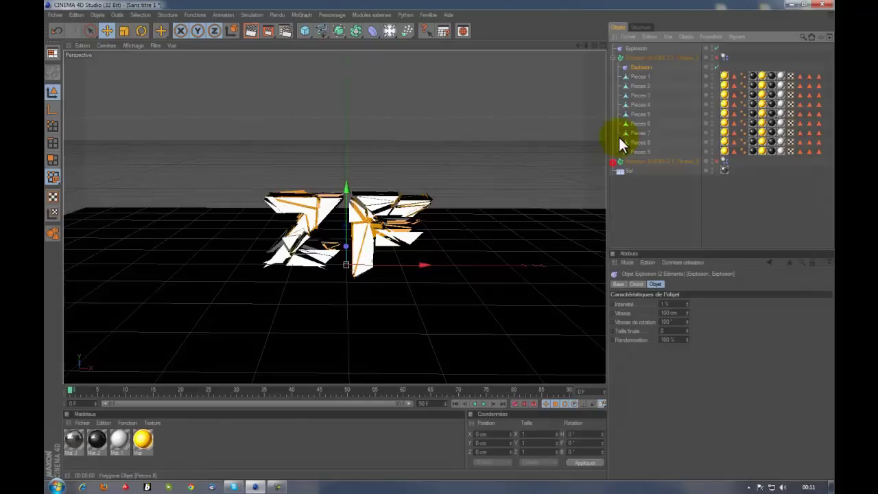
pyautogui.click(612, 58)
pyautogui.click(650, 111)
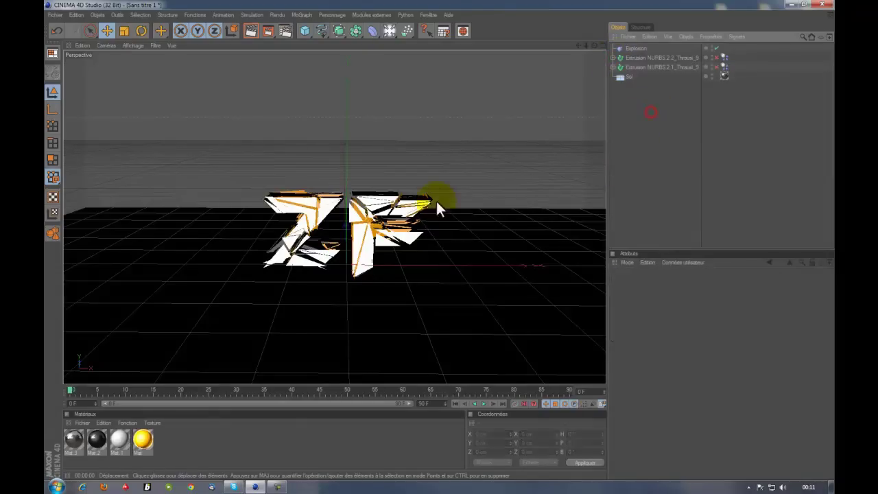
pyautogui.click(251, 32)
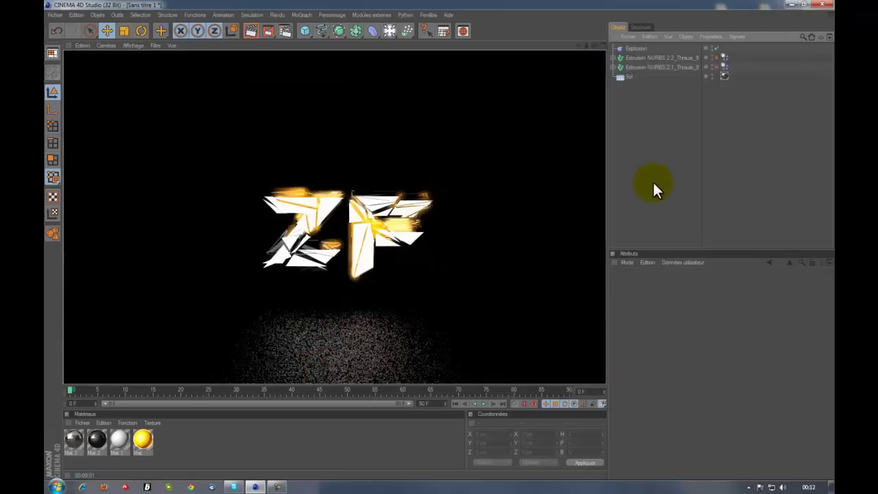
pyautogui.click(665, 176)
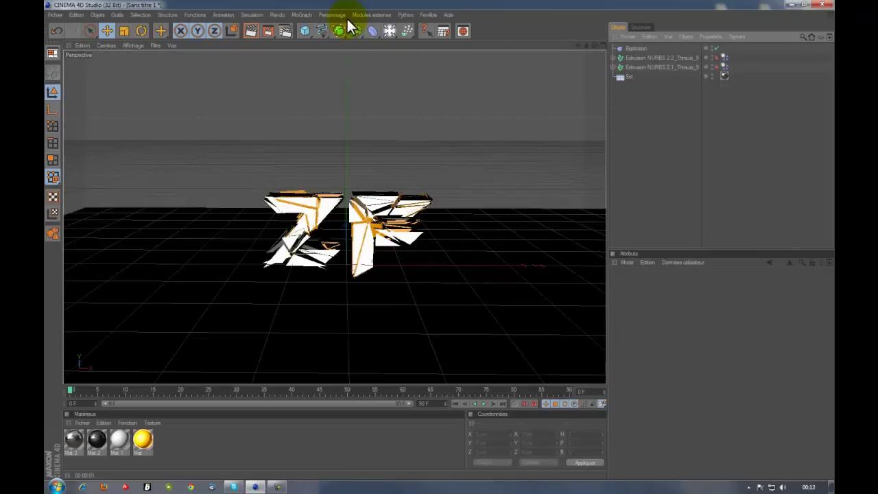
# Add a cube with 100 segments on X, Y and Z and apply the yellow Mat material.
pyautogui.click(304, 31)
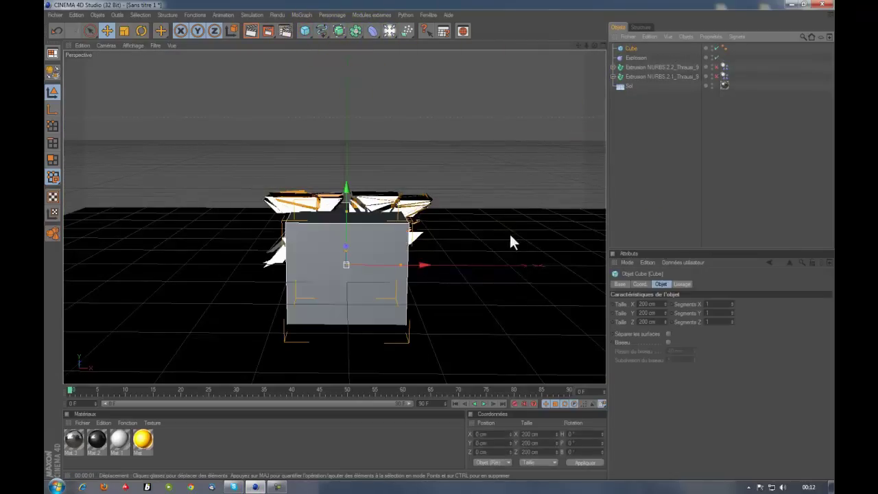
pyautogui.doubleClick(715, 304)
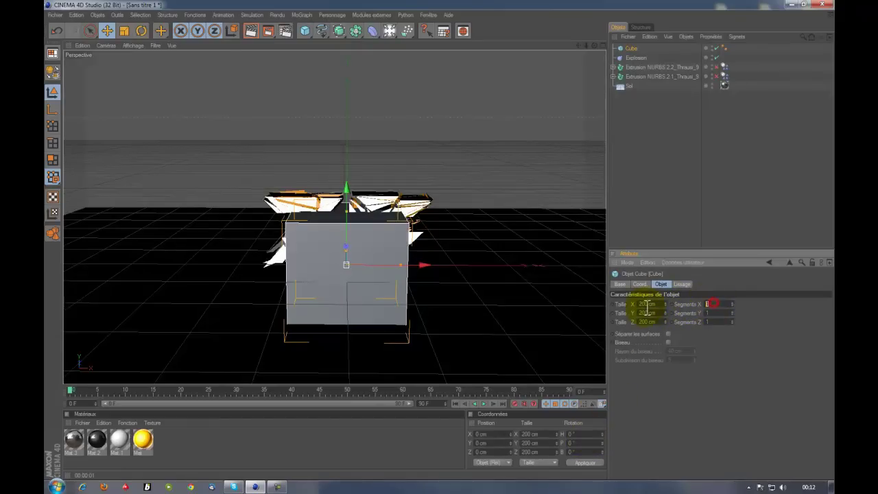
pyautogui.write('100')
pyautogui.press('Tab')
pyautogui.write('100')
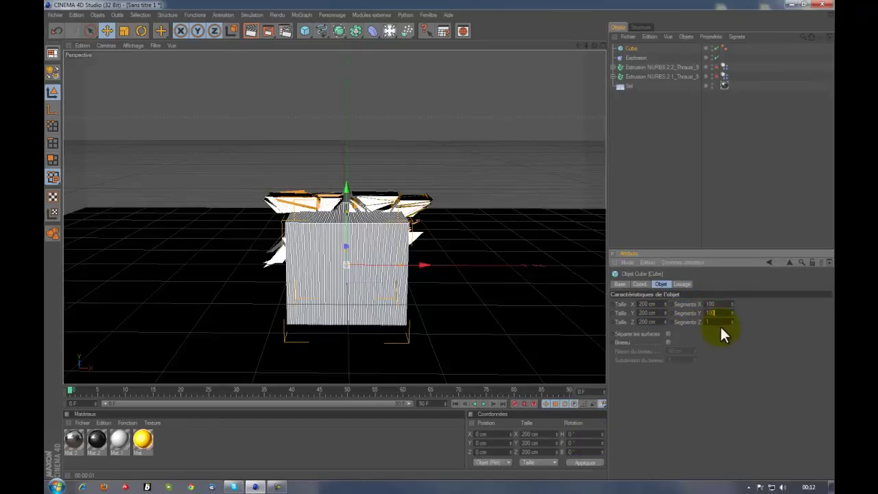
pyautogui.press('Tab')
pyautogui.write('100')
pyautogui.press('Return')
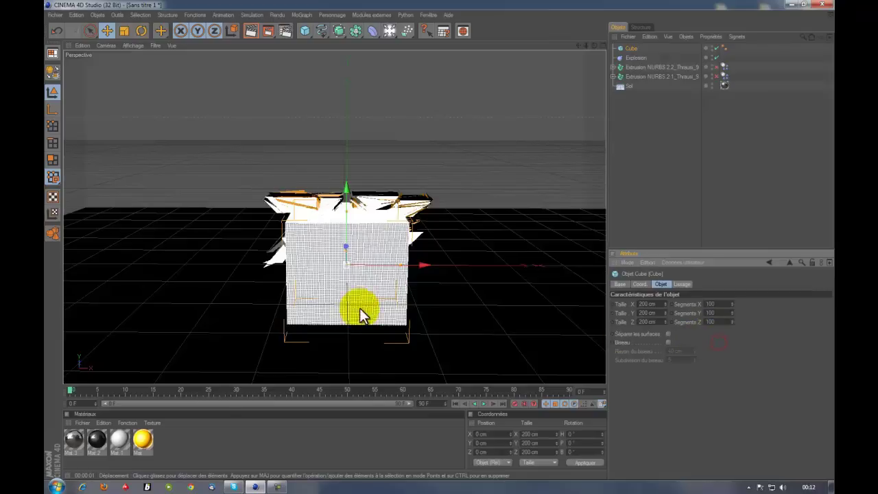
pyautogui.moveTo(138, 439)
pyautogui.mouseDown()
pyautogui.moveTo(195, 398)
pyautogui.moveTo(318, 264)
pyautogui.mouseUp()
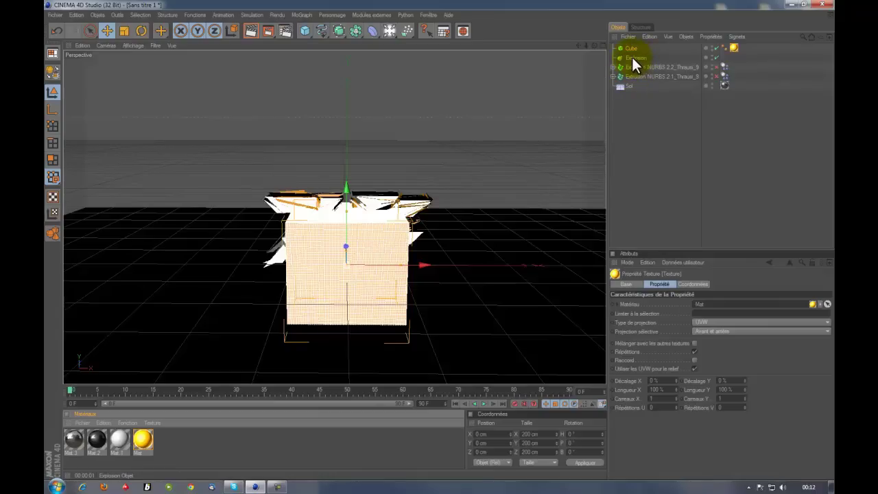
# Parent the Explosion deformer to the cube and set its intensity to about 63%.
pyautogui.moveTo(632, 54); pyautogui.dragTo(633, 47)
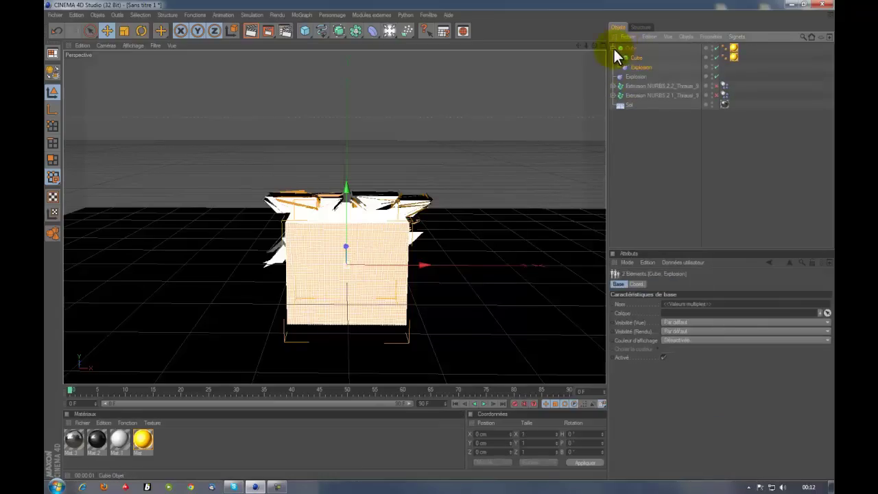
pyautogui.click(627, 49)
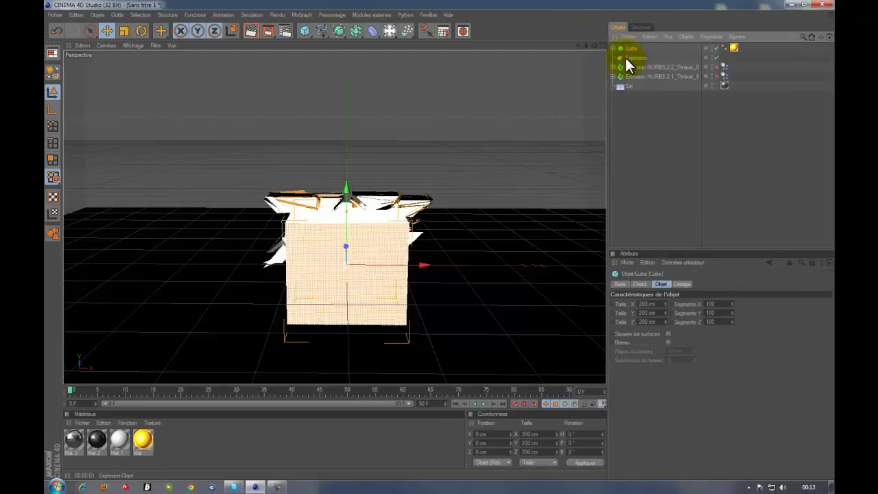
pyautogui.click(613, 48)
pyautogui.click(636, 66)
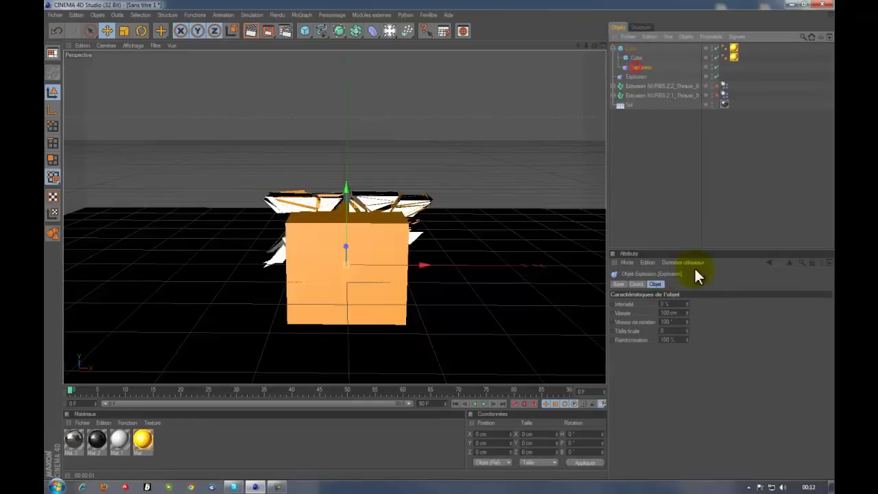
pyautogui.moveTo(688, 301)
pyautogui.mouseDown()
pyautogui.moveTo(686, 286)
pyautogui.moveTo(686, 300)
pyautogui.mouseUp()
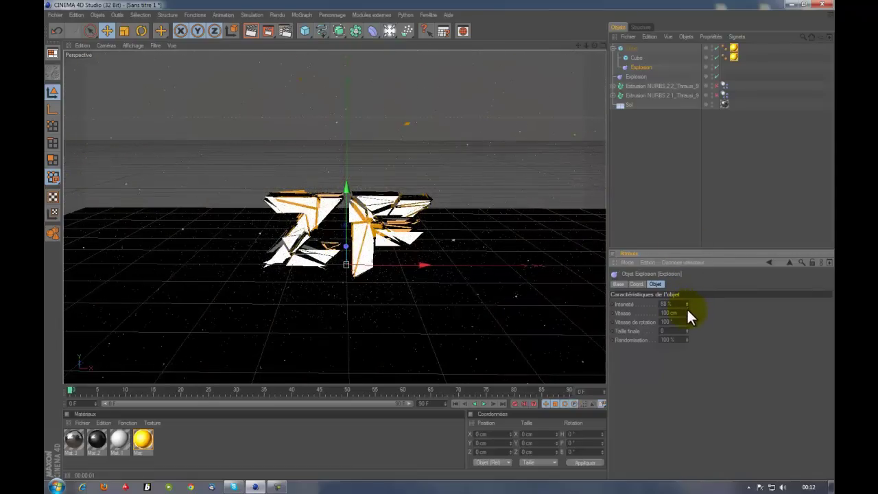
pyautogui.moveTo(687, 307); pyautogui.dragTo(686, 303)
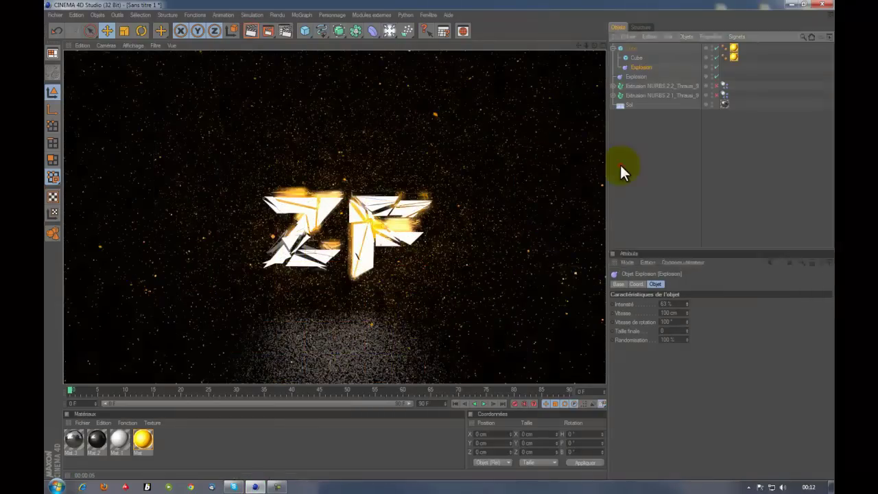
# Raise the intensity of the Explosion under the cube to 71%.
pyautogui.click(620, 166)
pyautogui.click(474, 101)
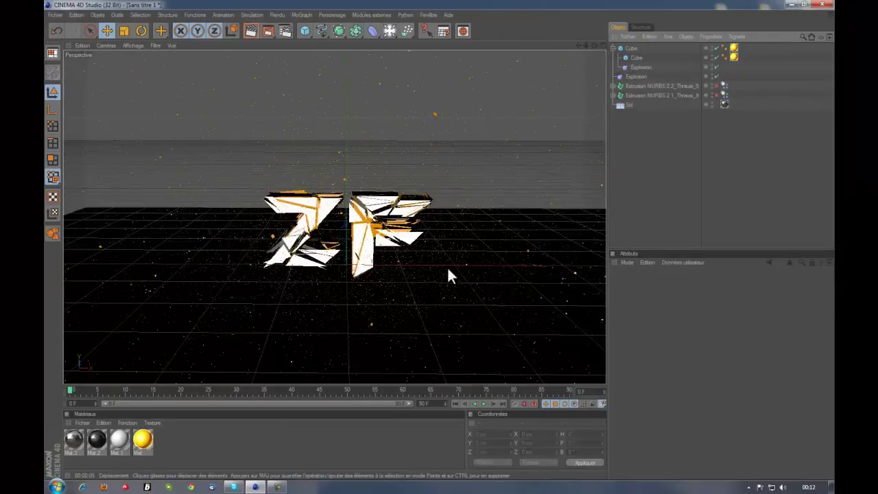
pyautogui.click(630, 50)
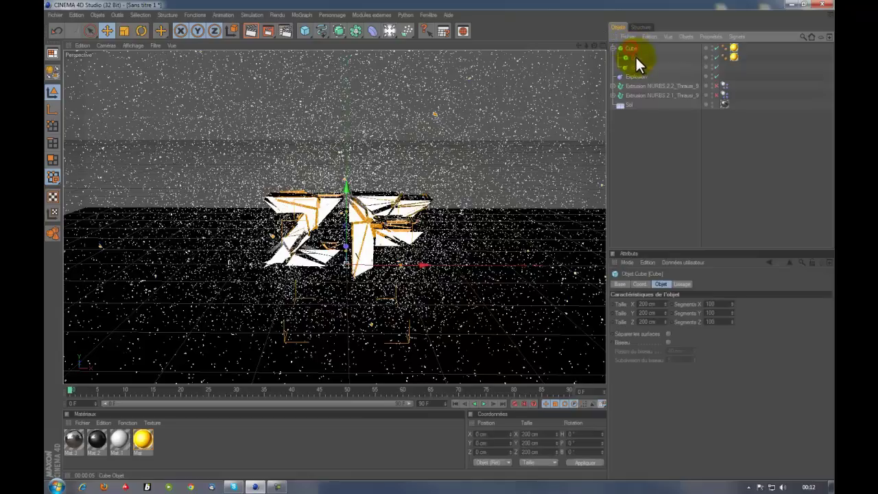
pyautogui.click(637, 67)
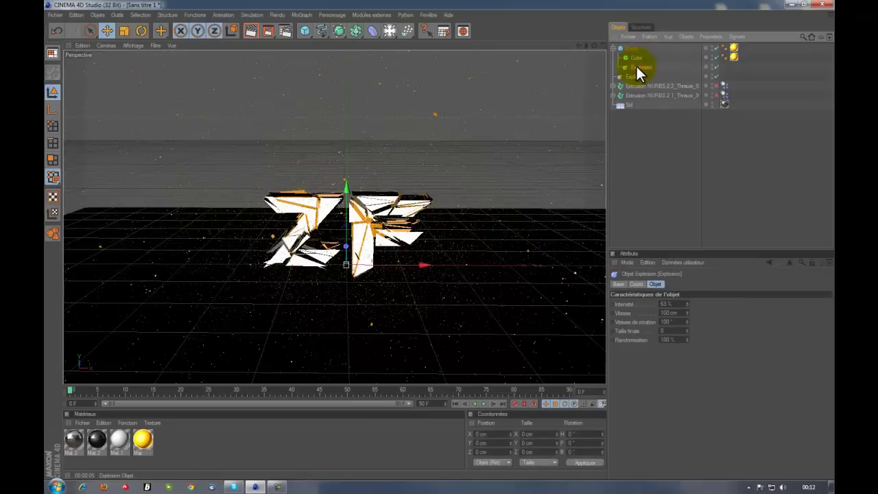
pyautogui.moveTo(686, 301); pyautogui.dragTo(685, 301)
# Preview-render the scattered orange specks, then collapse the Cube group.
pyautogui.click(252, 30)
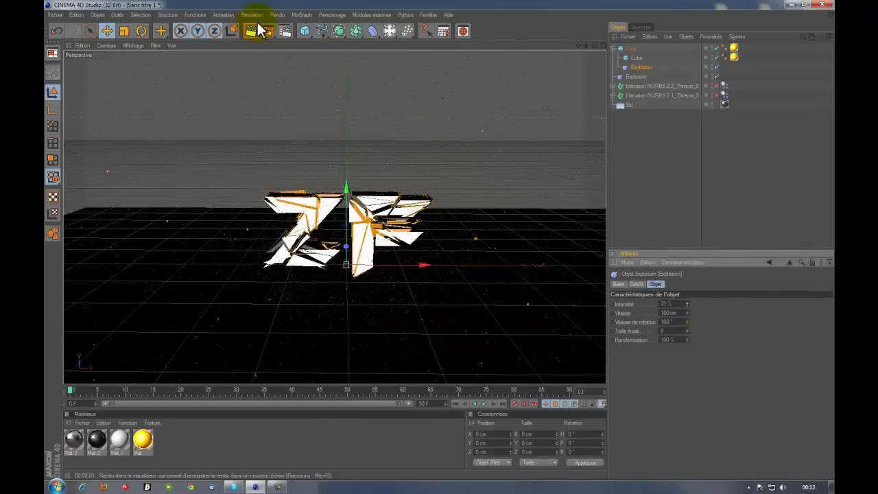
pyautogui.click(627, 215)
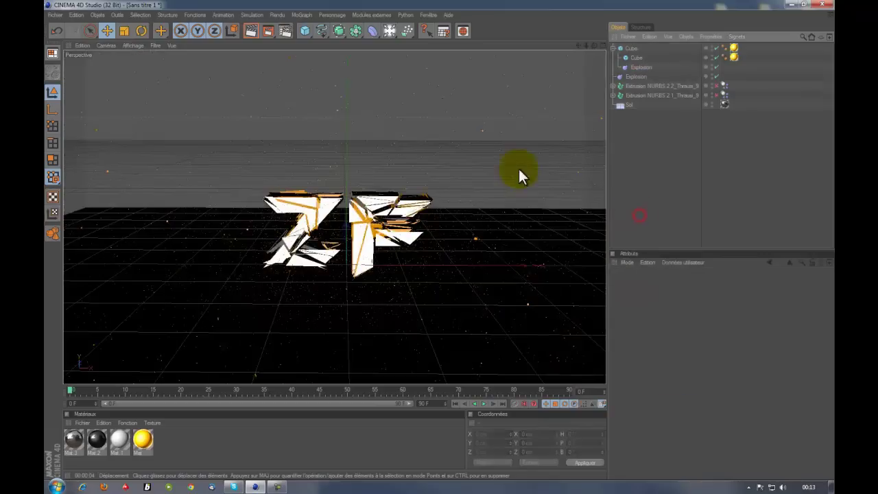
pyautogui.click(614, 48)
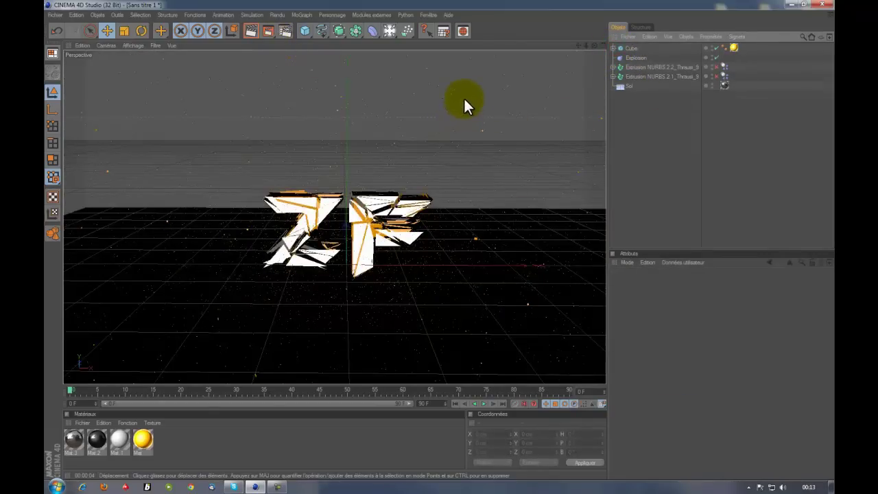
# Add a disc, scale it to about 430 cm across, and stand it upright at 90° pitch.
pyautogui.click(306, 29)
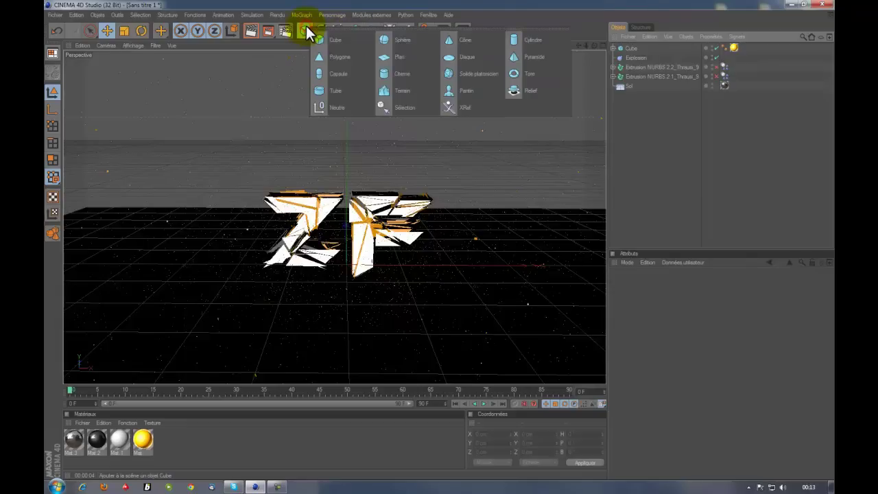
pyautogui.click(458, 57)
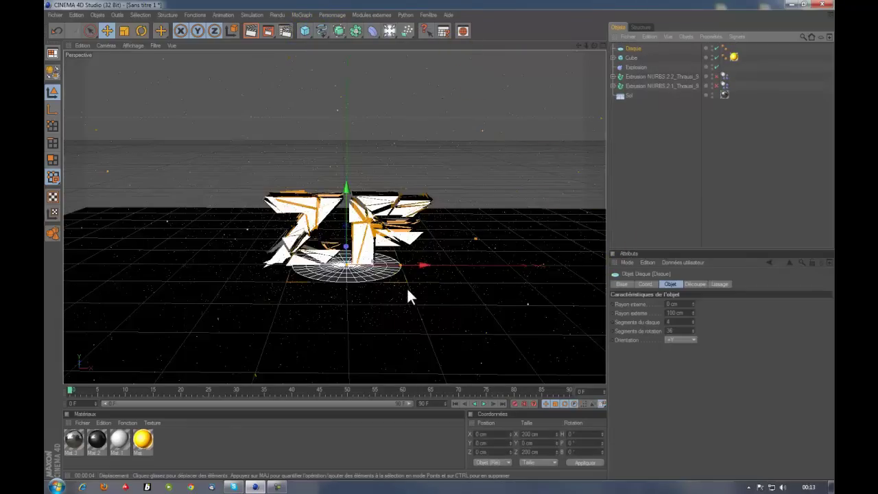
pyautogui.click(125, 30)
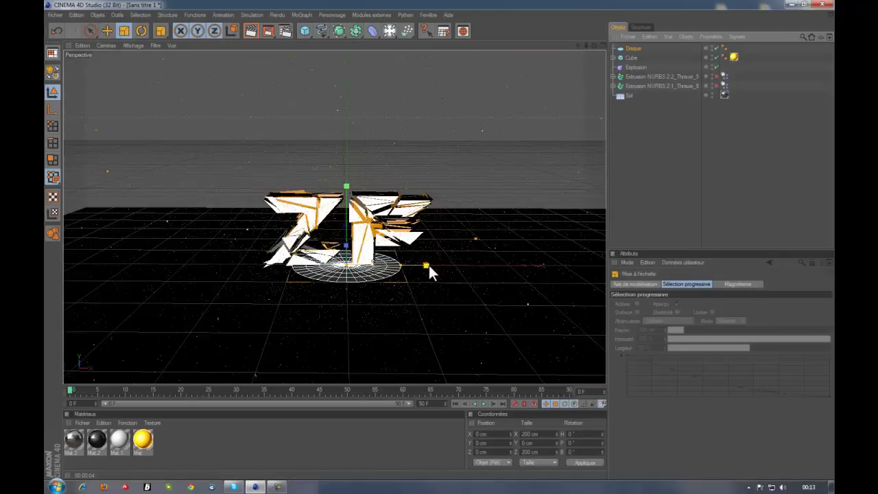
pyautogui.moveTo(428, 265); pyautogui.dragTo(439, 240)
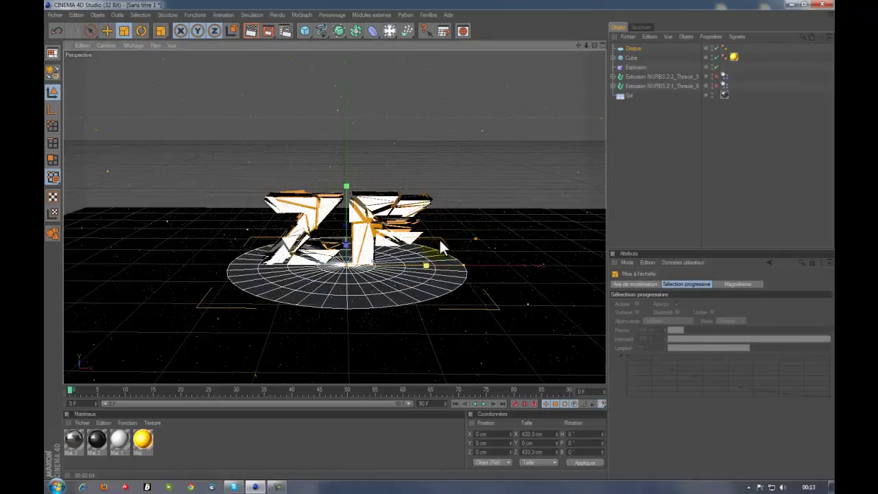
pyautogui.click(582, 443)
pyautogui.write('90')
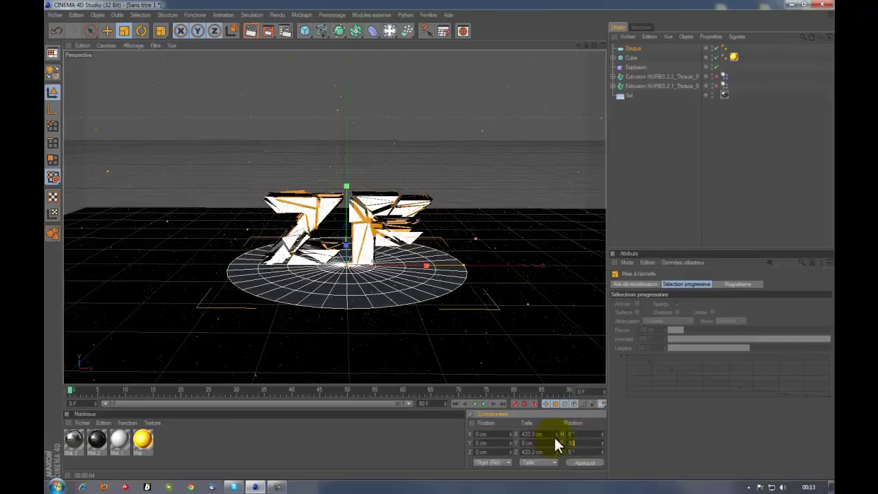
pyautogui.click(592, 464)
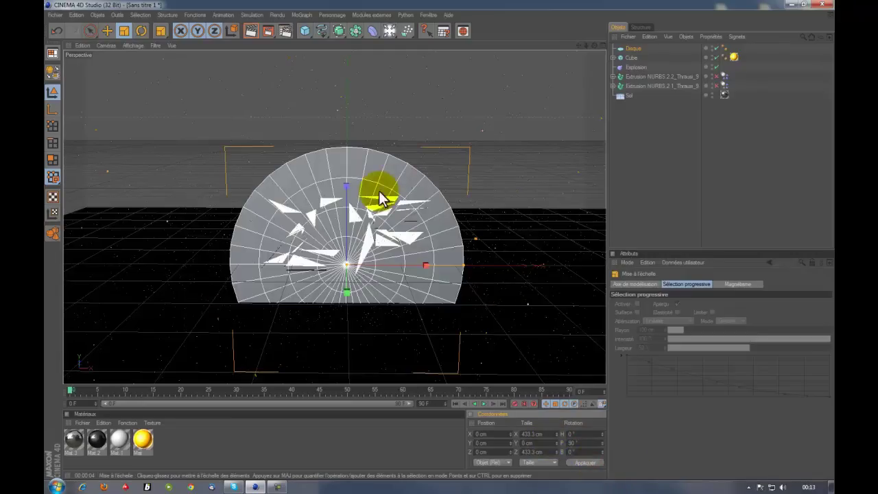
# Move the disc back and up so it sits centred behind the ZF letters.
pyautogui.click(107, 31)
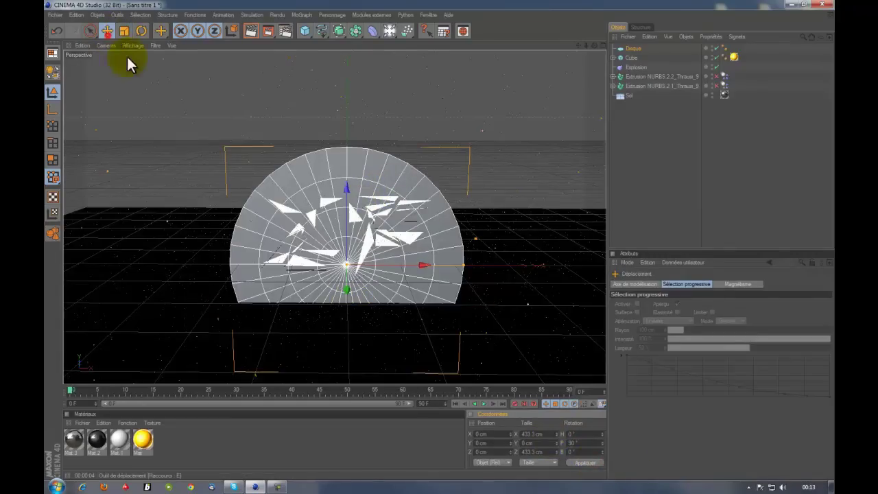
pyautogui.moveTo(337, 288); pyautogui.dragTo(439, 238)
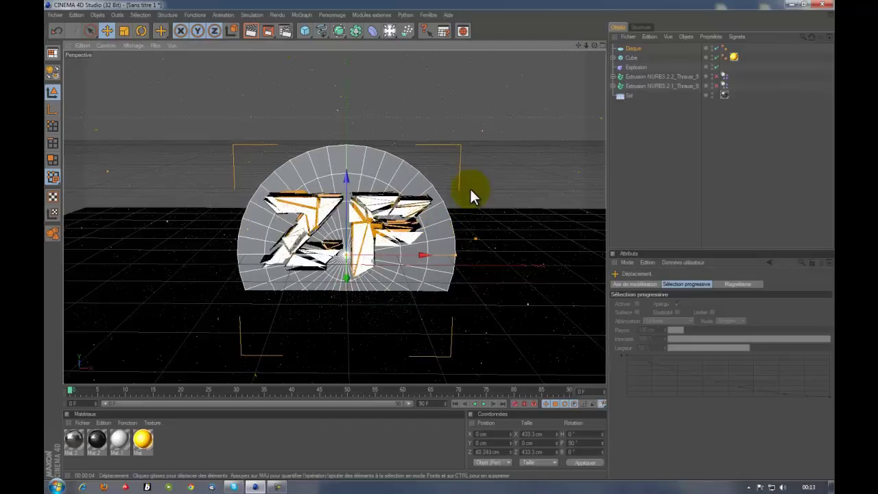
pyautogui.moveTo(350, 175); pyautogui.dragTo(440, 240)
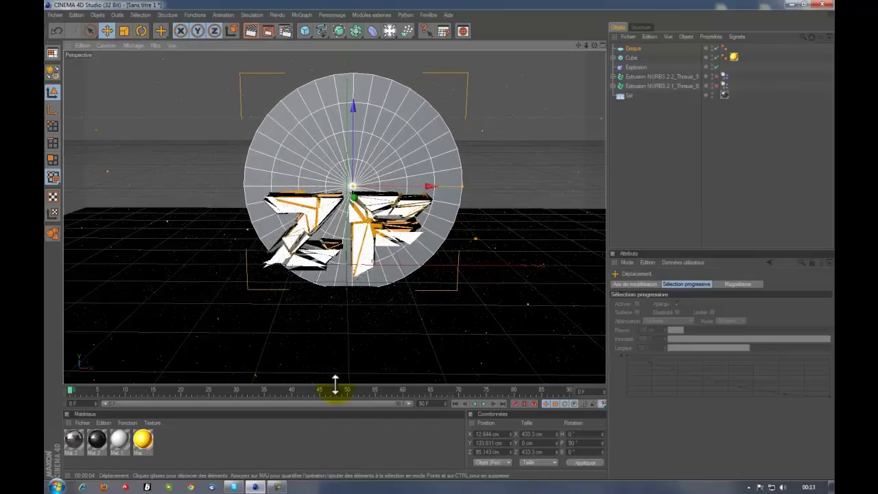
# Lower the floor Sol and push it further back in depth.
pyautogui.click(337, 339)
pyautogui.moveTo(351, 257); pyautogui.dragTo(439, 240)
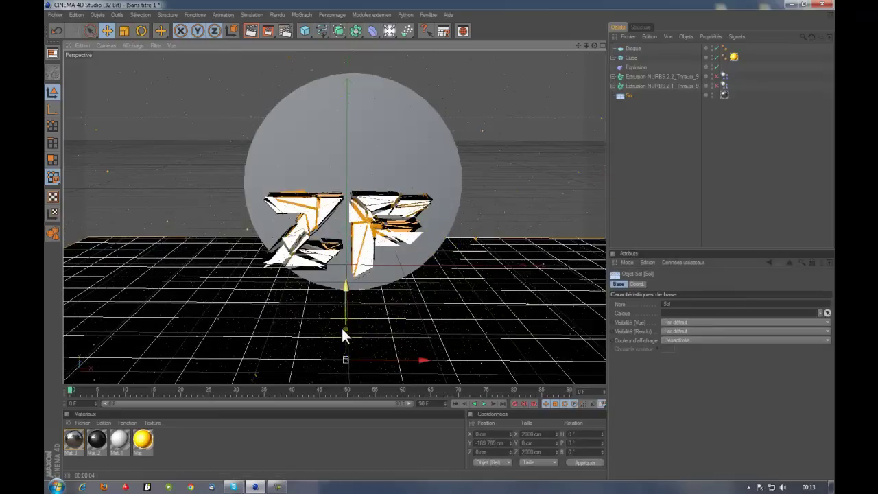
pyautogui.moveTo(342, 328); pyautogui.dragTo(439, 239)
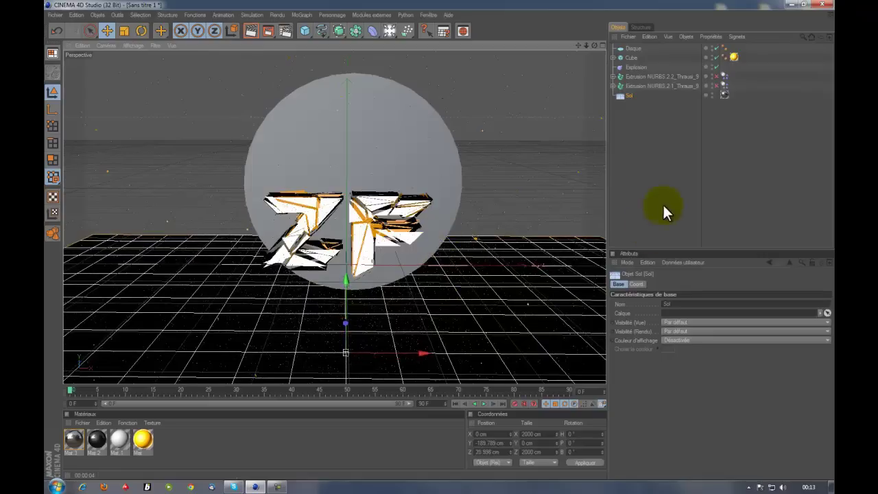
# Lower the disc slightly behind the letters and apply the black Mat 2 material.
pyautogui.click(404, 127)
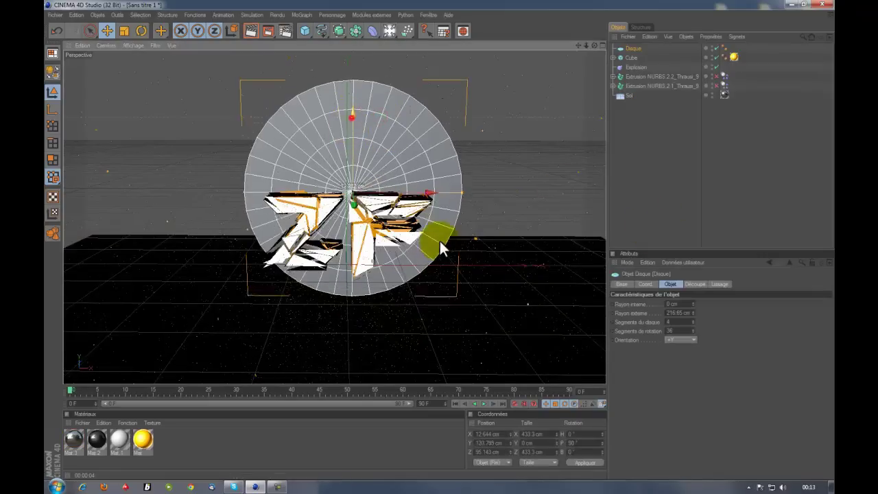
pyautogui.moveTo(440, 241)
pyautogui.mouseDown()
pyautogui.moveTo(446, 200)
pyautogui.moveTo(439, 239)
pyautogui.mouseUp()
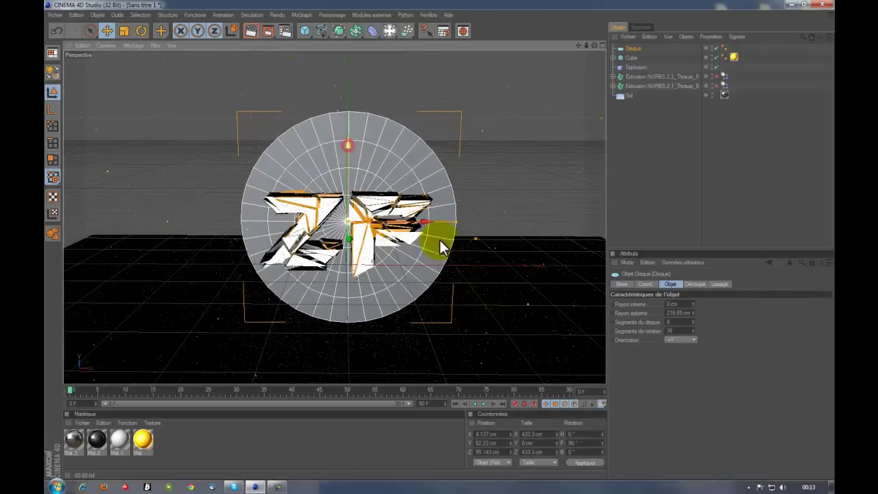
pyautogui.moveTo(441, 245); pyautogui.dragTo(440, 239)
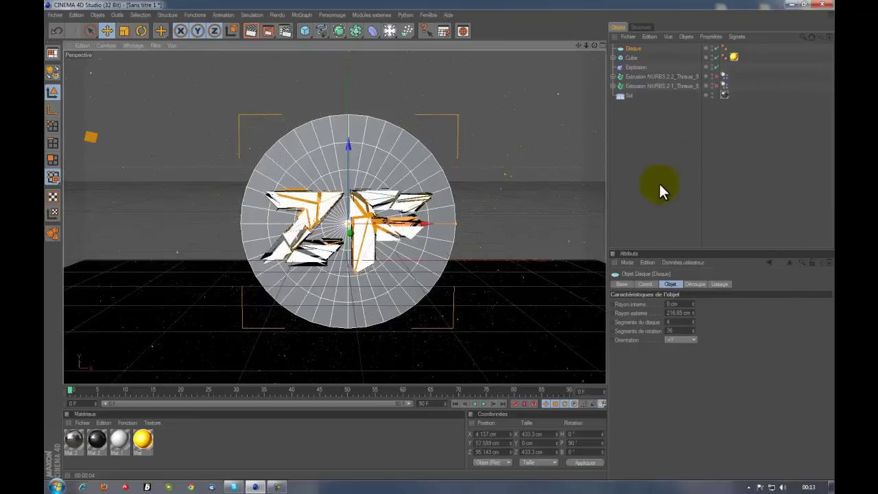
pyautogui.moveTo(94, 444); pyautogui.dragTo(288, 164)
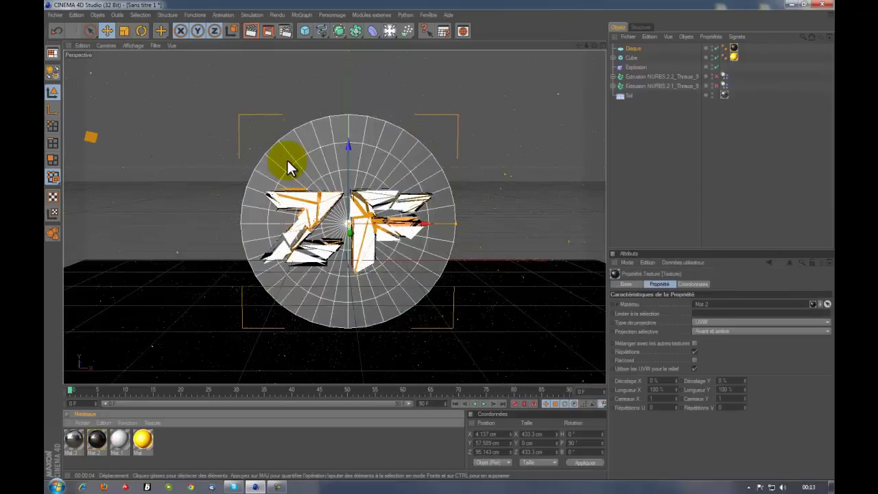
pyautogui.click(637, 195)
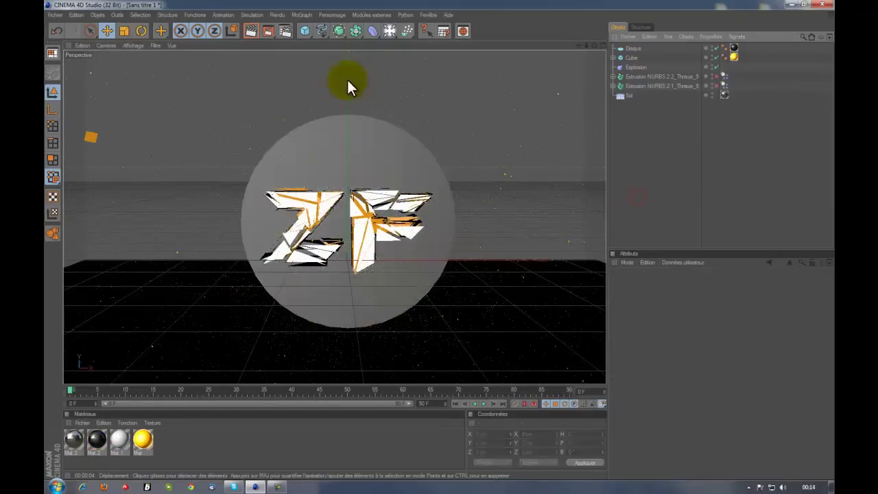
# Add a torus and stand it upright at 90° pitch facing the camera.
pyautogui.click(310, 31)
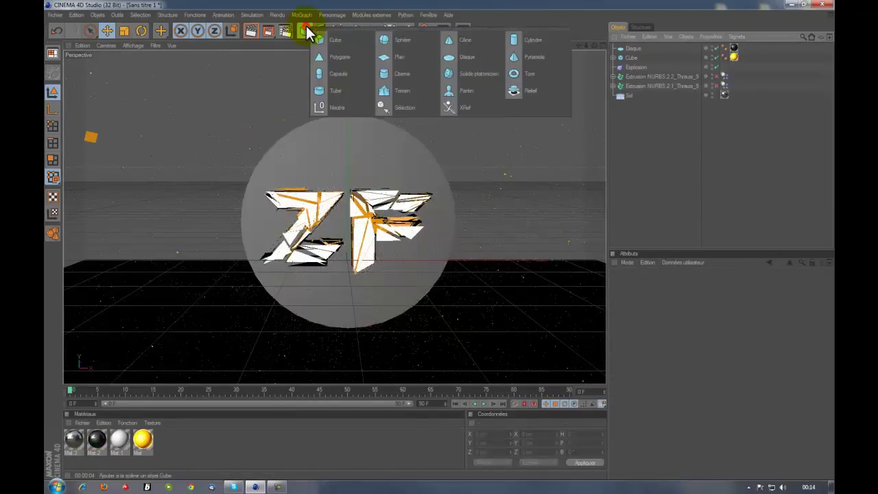
pyautogui.click(526, 74)
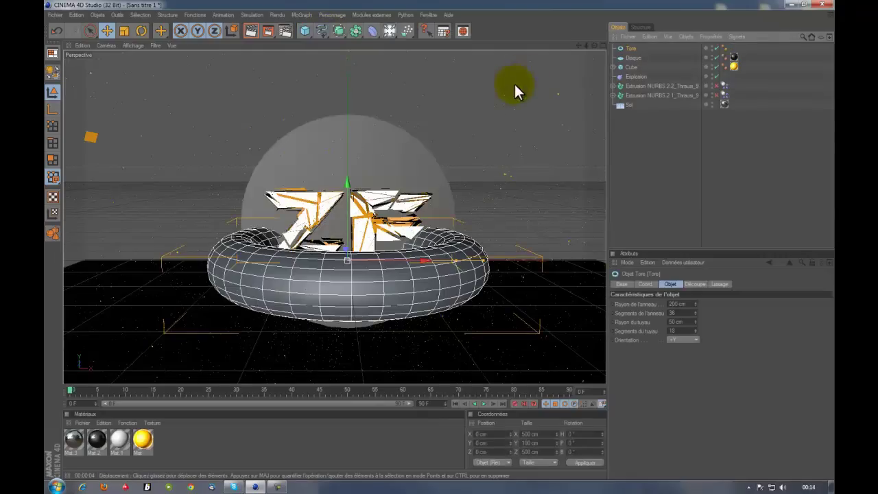
pyautogui.click(582, 444)
pyautogui.write('90')
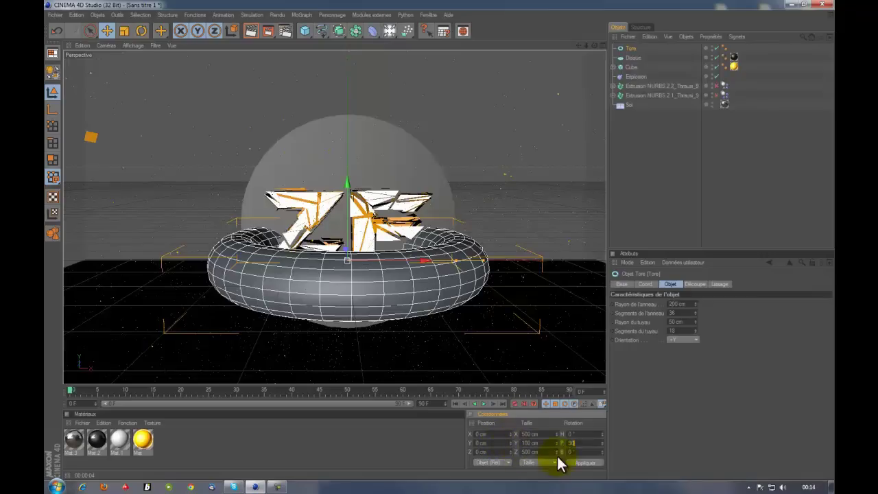
pyautogui.click(584, 463)
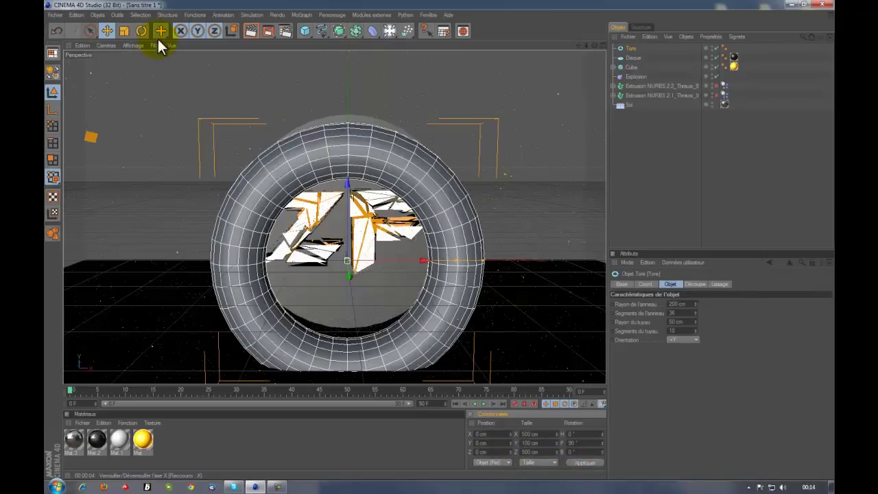
# Scale and position the torus so it rings the ZF letters.
pyautogui.click(123, 31)
pyautogui.moveTo(353, 257); pyautogui.dragTo(440, 239)
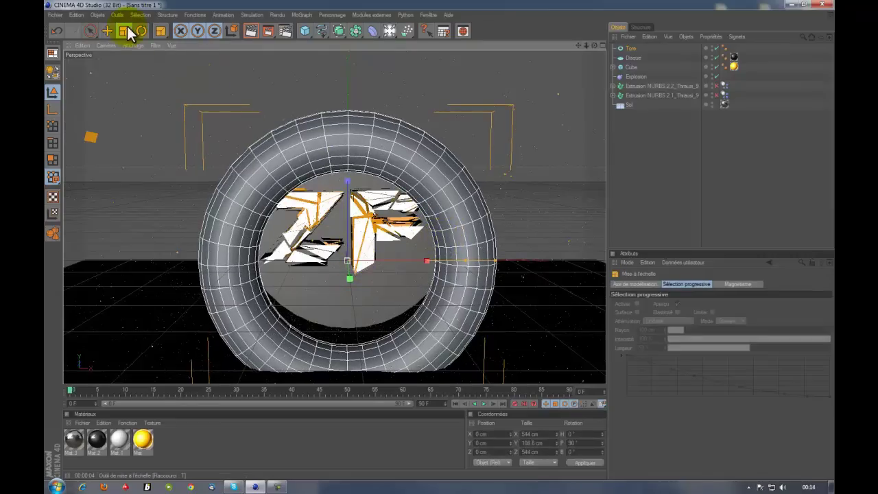
pyautogui.click(107, 31)
pyautogui.moveTo(345, 275)
pyautogui.mouseDown()
pyautogui.moveTo(437, 219)
pyautogui.moveTo(347, 235)
pyautogui.mouseUp()
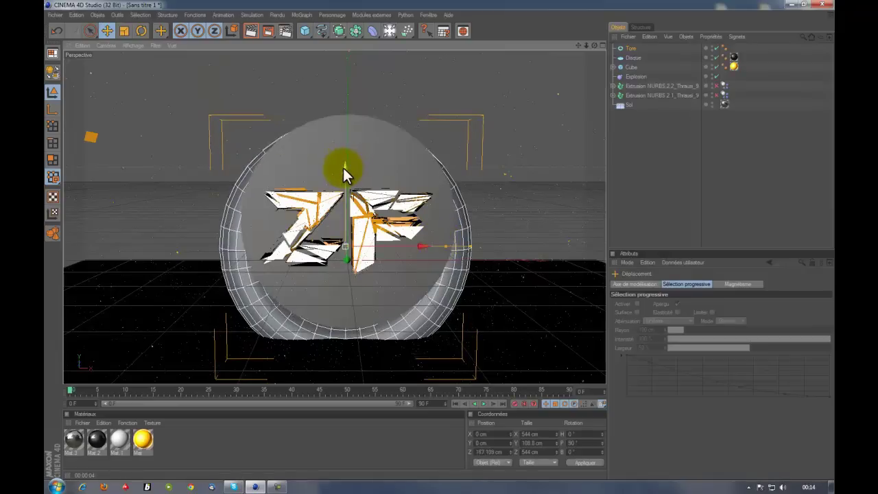
pyautogui.moveTo(343, 167); pyautogui.dragTo(363, 172)
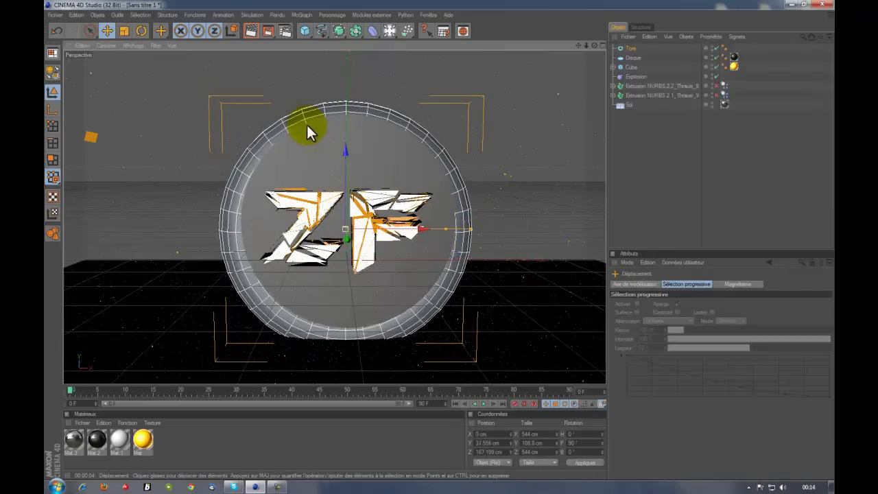
pyautogui.moveTo(349, 243); pyautogui.dragTo(439, 239)
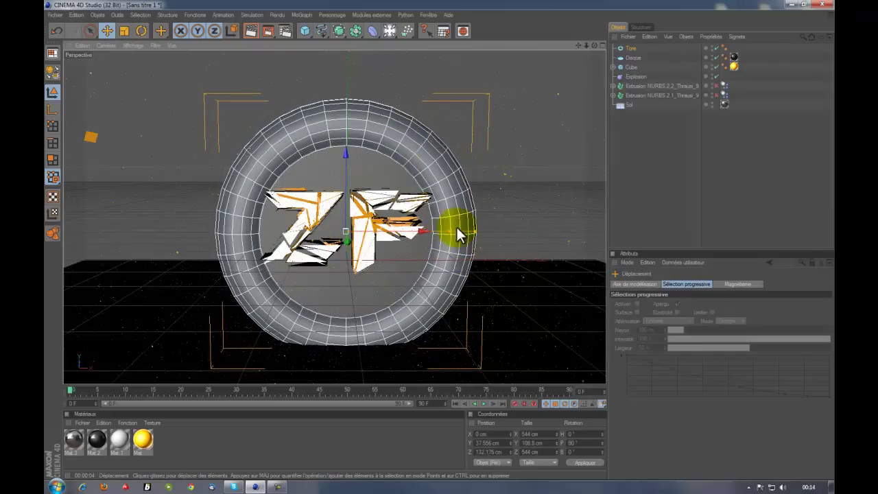
pyautogui.moveTo(456, 227); pyautogui.dragTo(439, 239)
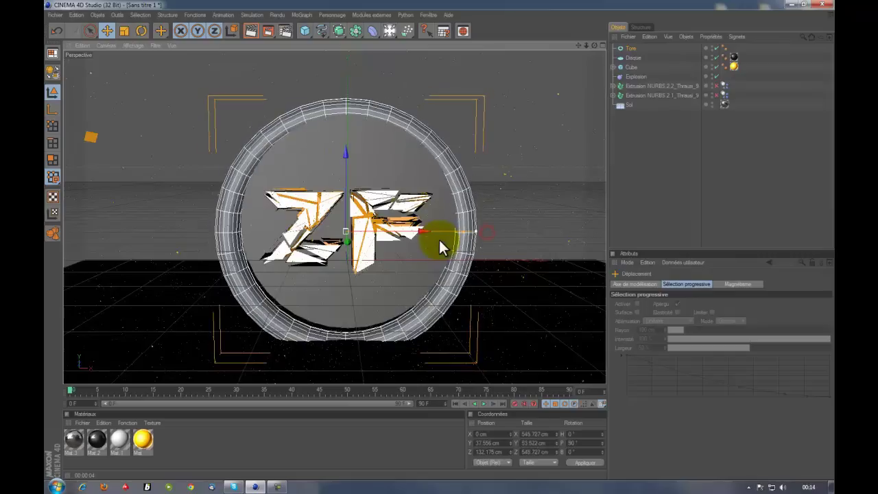
pyautogui.moveTo(439, 239); pyautogui.dragTo(439, 238)
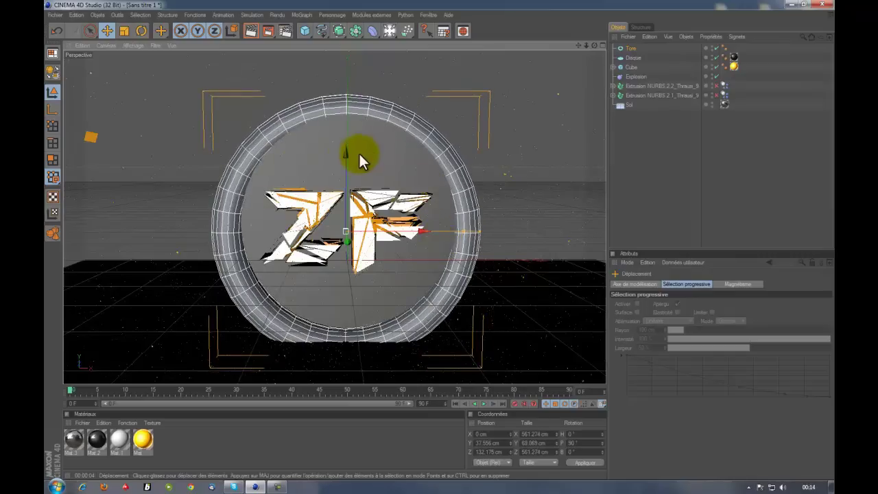
pyautogui.moveTo(345, 157); pyautogui.dragTo(439, 238)
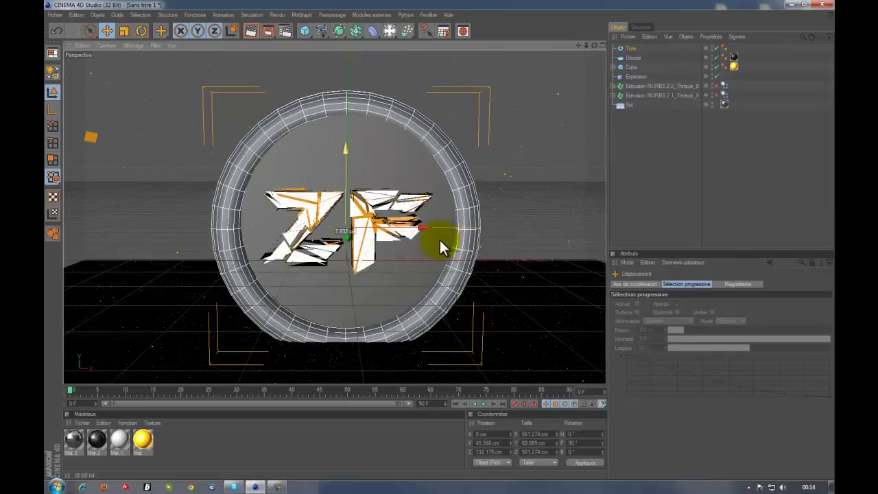
# Push the floor Sol back in depth.
pyautogui.click(528, 359)
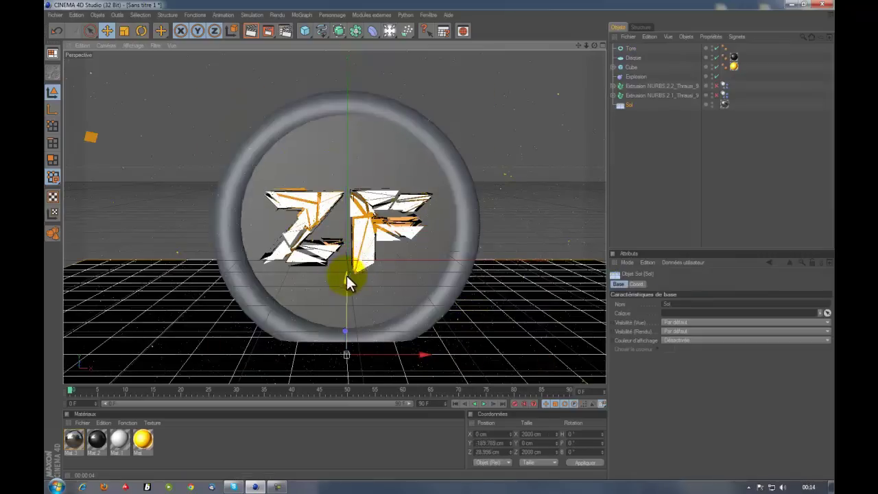
pyautogui.click(629, 194)
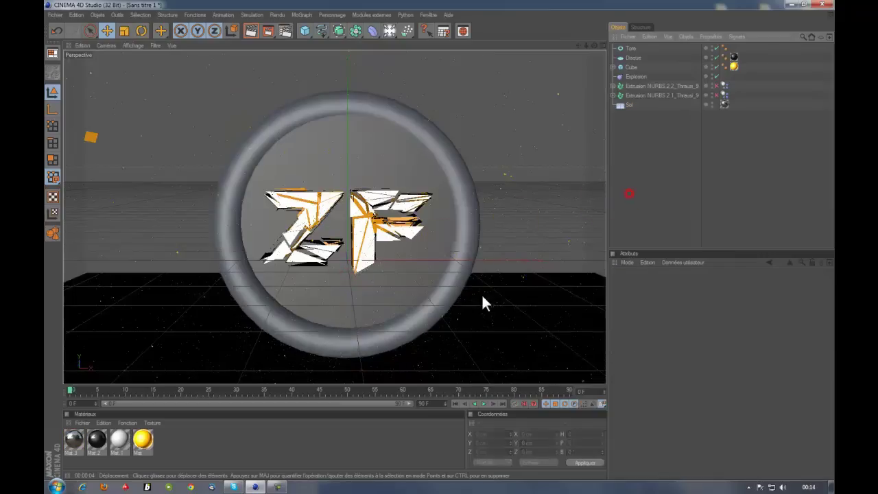
pyautogui.click(427, 357)
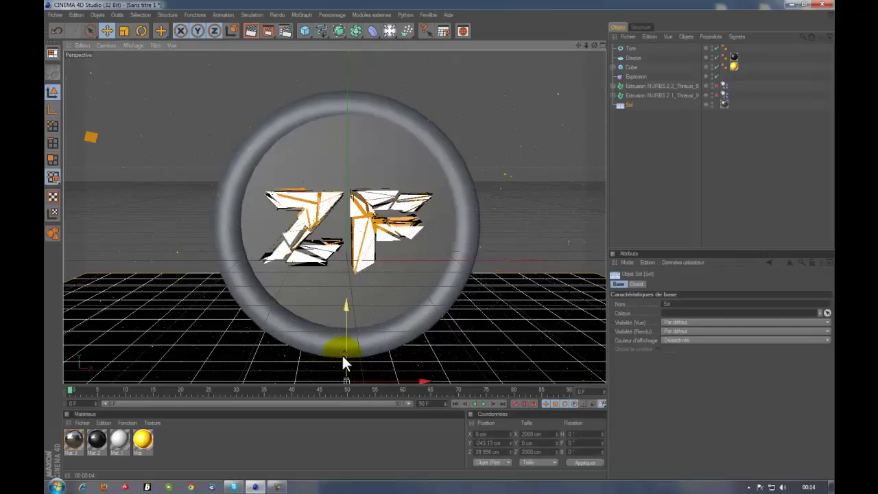
pyautogui.moveTo(342, 356); pyautogui.dragTo(439, 235)
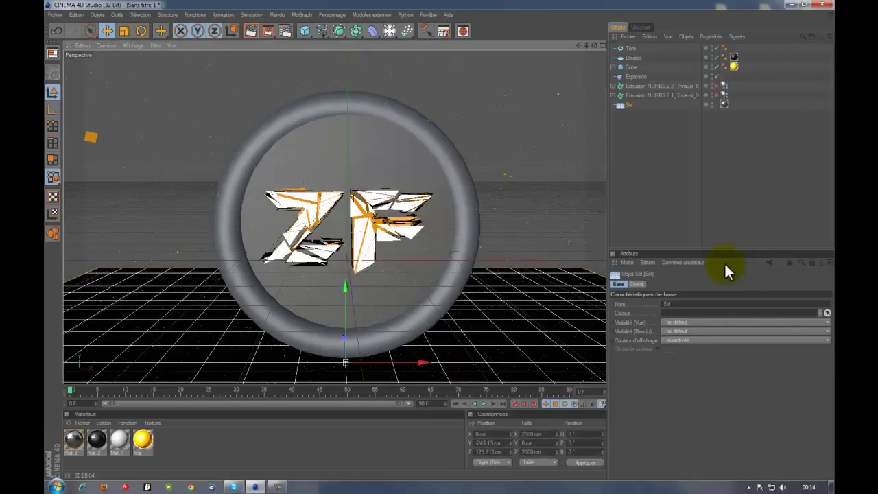
pyautogui.click(647, 143)
# Raise the torus slightly, shift it right, and apply the gold material.
pyautogui.click(336, 347)
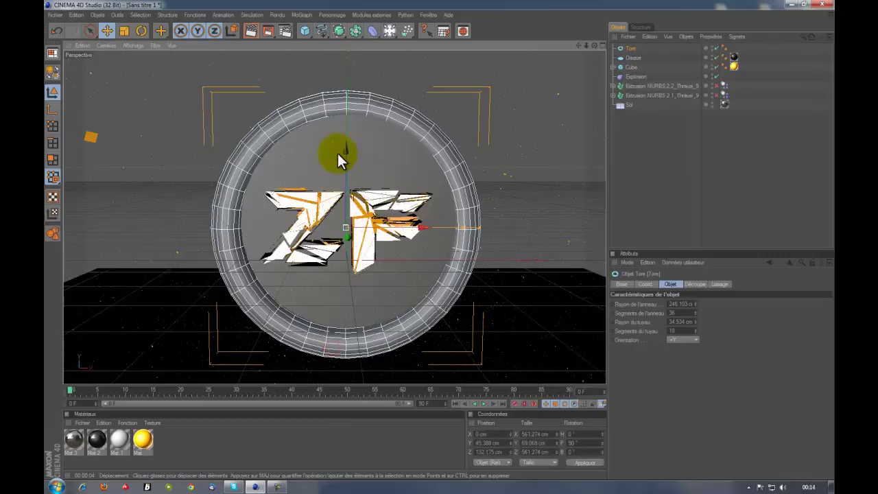
pyautogui.moveTo(345, 149); pyautogui.dragTo(439, 238)
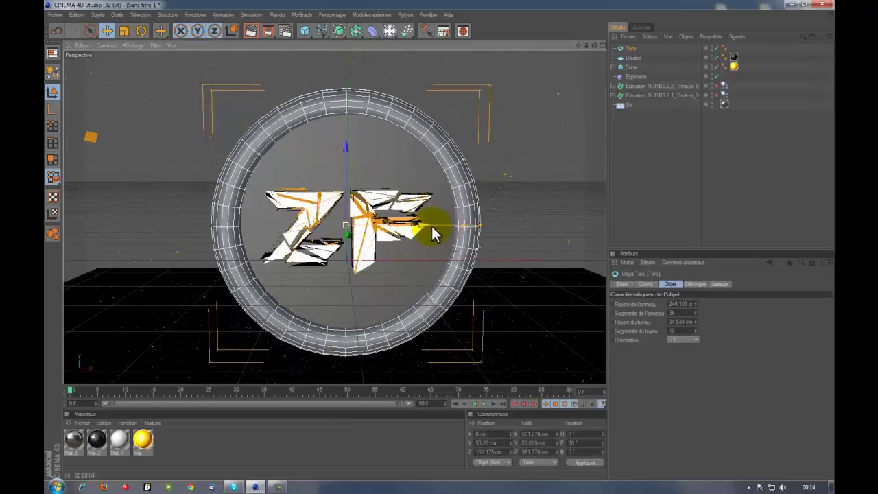
pyautogui.moveTo(431, 224); pyautogui.dragTo(439, 238)
pyautogui.click(610, 213)
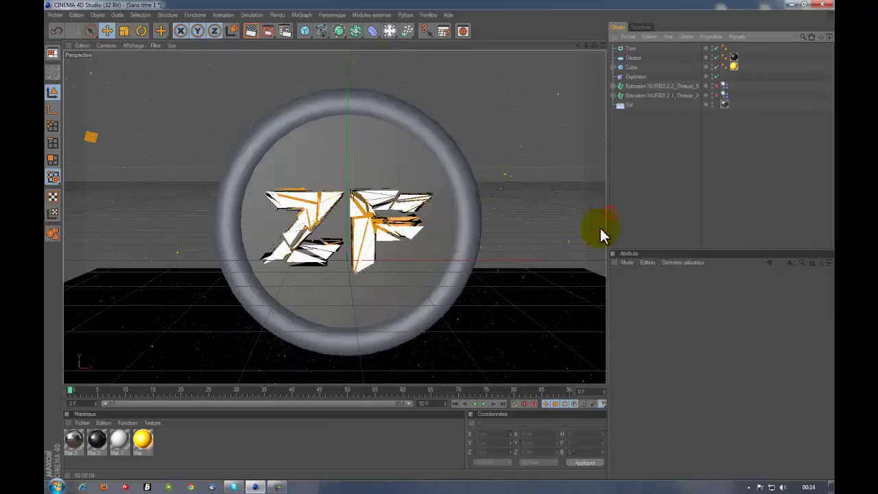
pyautogui.moveTo(142, 440); pyautogui.dragTo(264, 318)
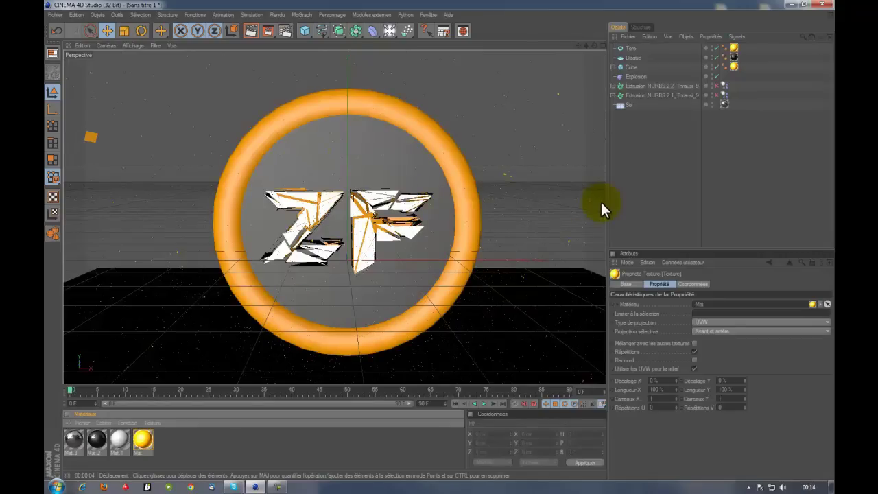
# Preview-render the torus's golden glow, then return to the shaded view and select the Cube.
pyautogui.click(252, 31)
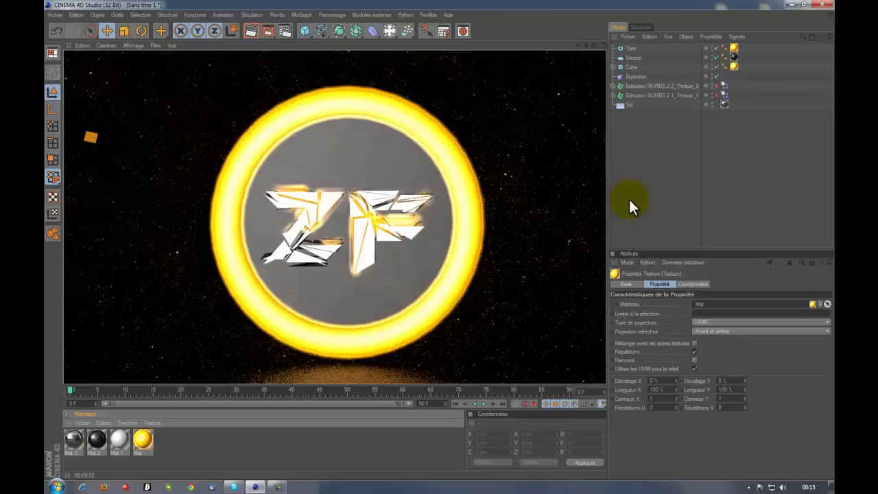
pyautogui.click(628, 197)
pyautogui.click(105, 137)
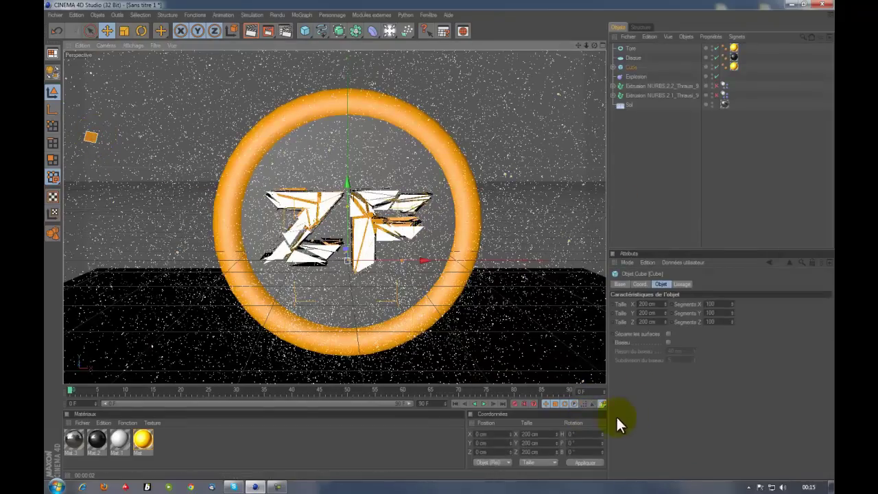
# Set the Cube's Explosion intensity to 68%.
pyautogui.click(622, 77)
pyautogui.click(613, 68)
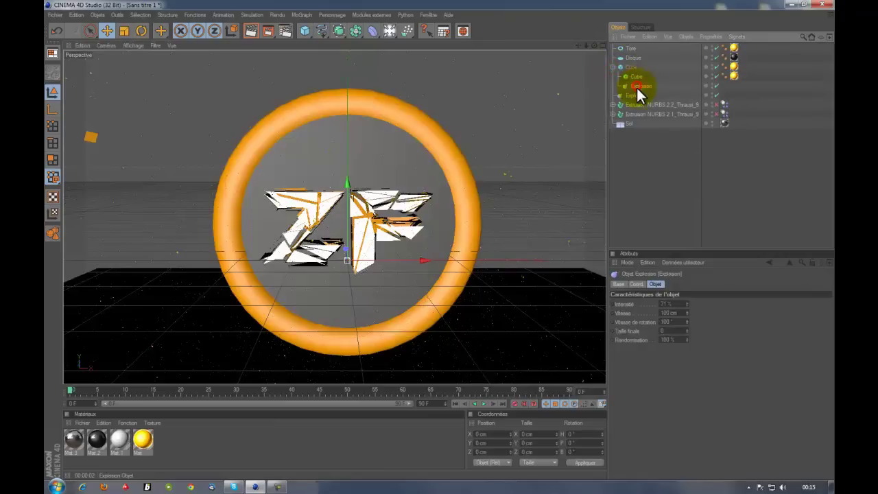
pyautogui.click(636, 86)
pyautogui.click(687, 303)
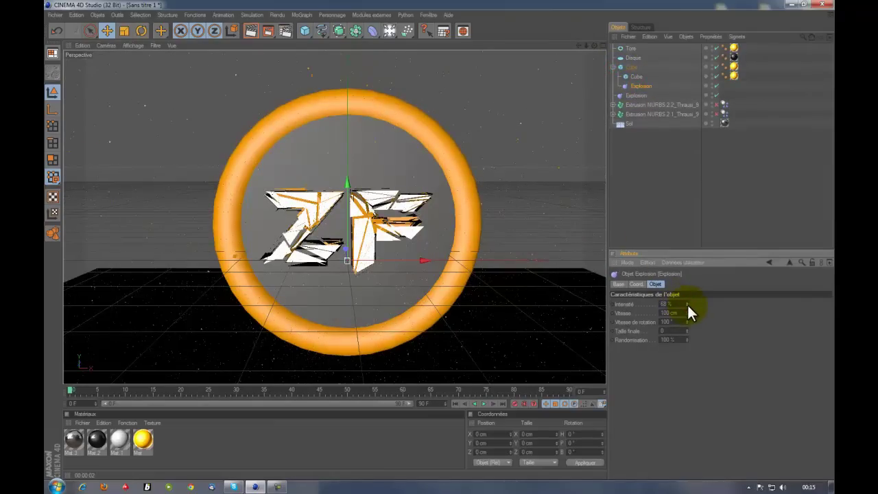
# Preview-render the explosion result, then clear it and collapse the Cube group.
pyautogui.click(251, 31)
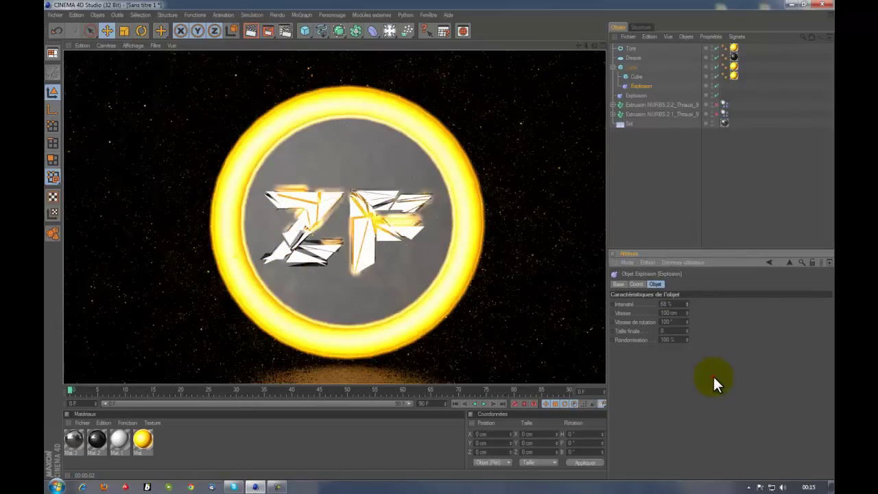
pyautogui.click(619, 161)
pyautogui.click(613, 67)
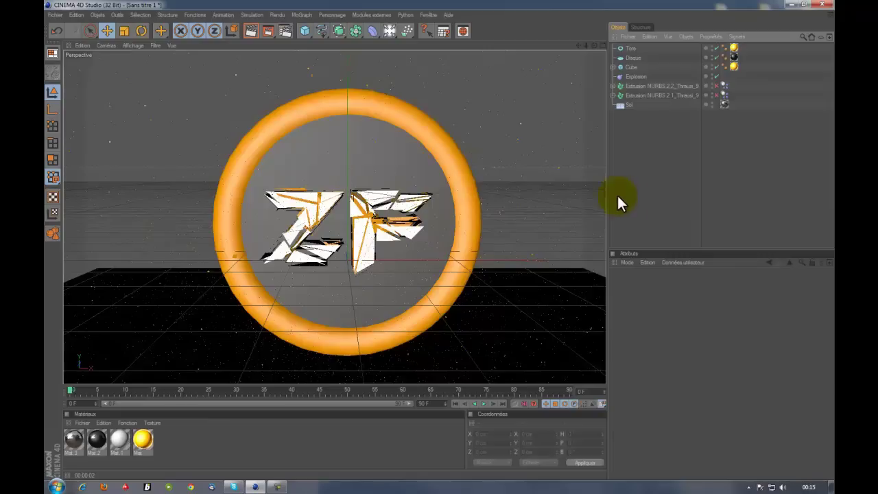
# Add a light with the Soleil 1 lens glow and move it right of the ZF text.
pyautogui.click(389, 30)
pyautogui.click(416, 40)
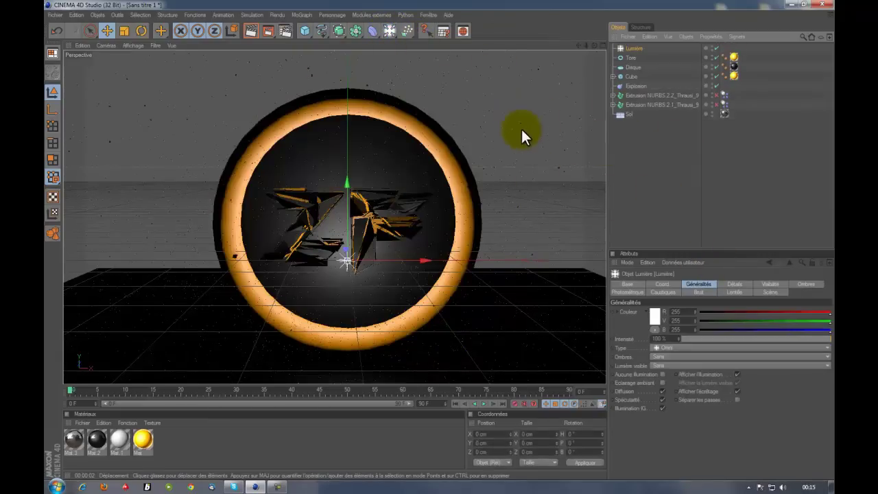
pyautogui.click(731, 292)
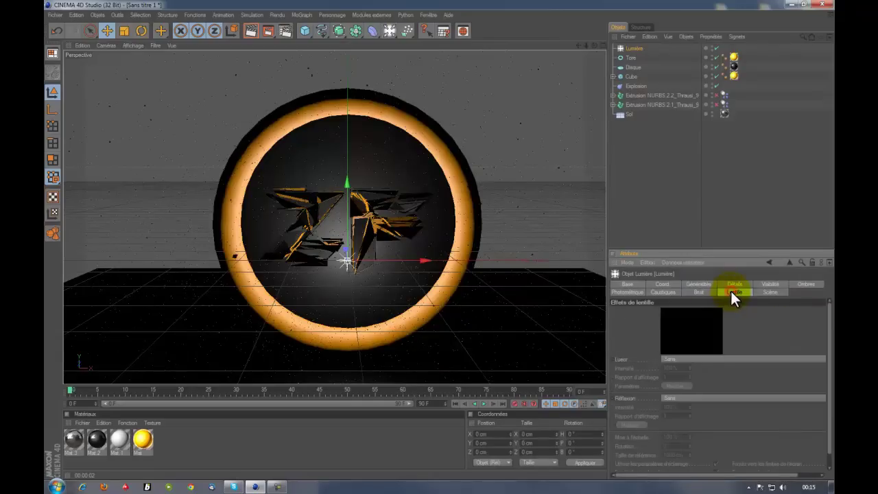
pyautogui.click(705, 359)
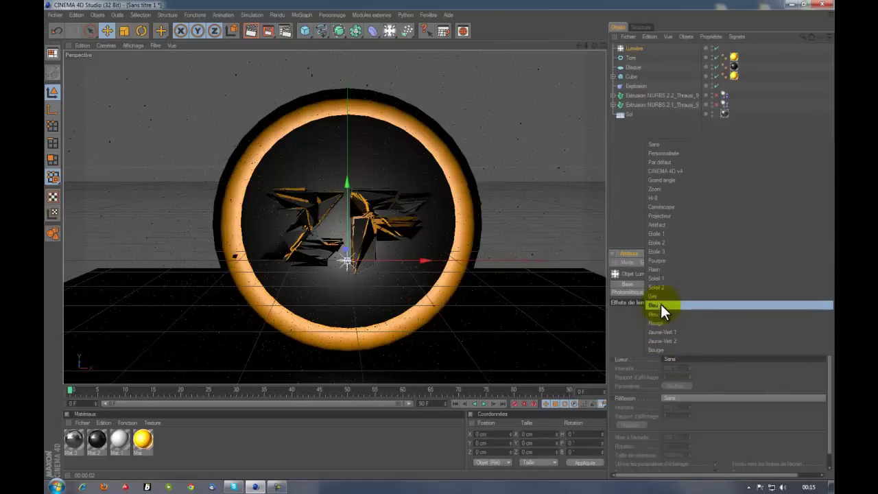
pyautogui.click(661, 279)
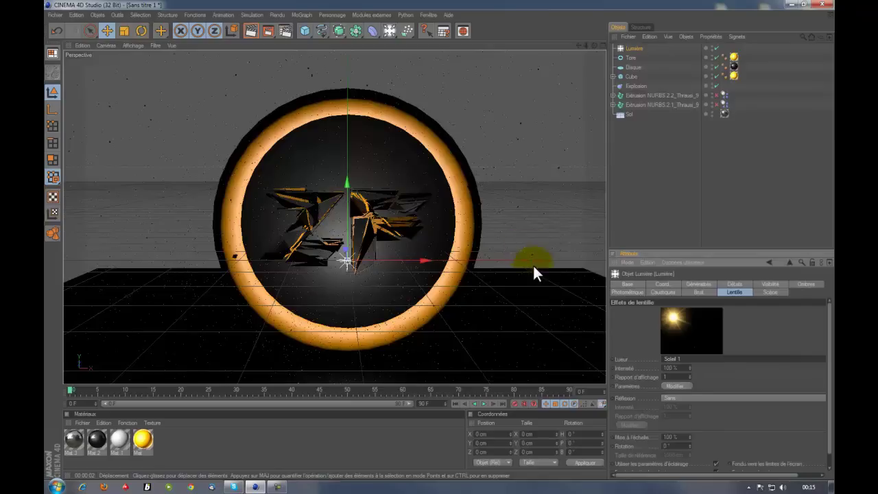
pyautogui.moveTo(347, 260); pyautogui.dragTo(418, 273)
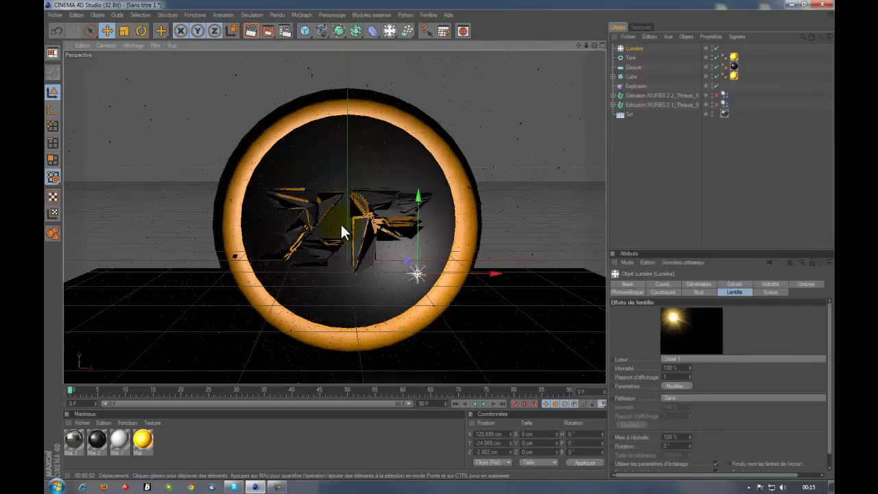
# Raise the light high above the ring and push it back behind it.
pyautogui.scroll(-3, 510, 152)
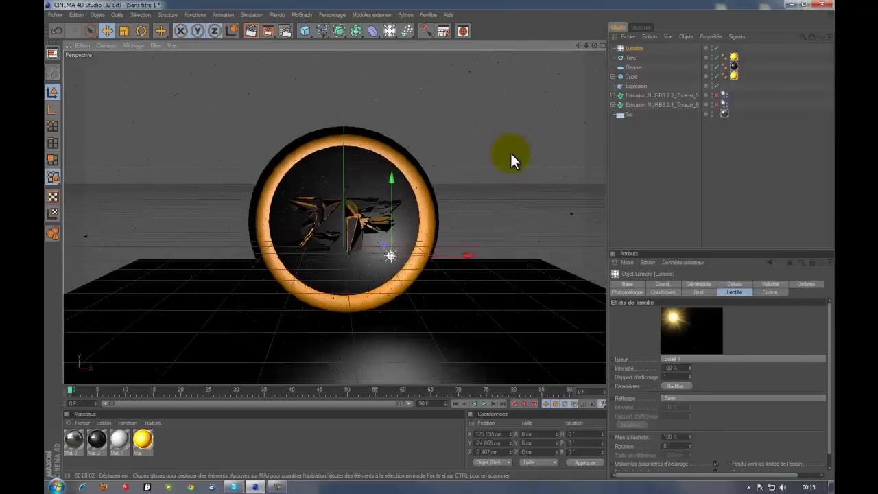
pyautogui.scroll(-2, 390, 235)
pyautogui.moveTo(365, 212); pyautogui.dragTo(440, 238)
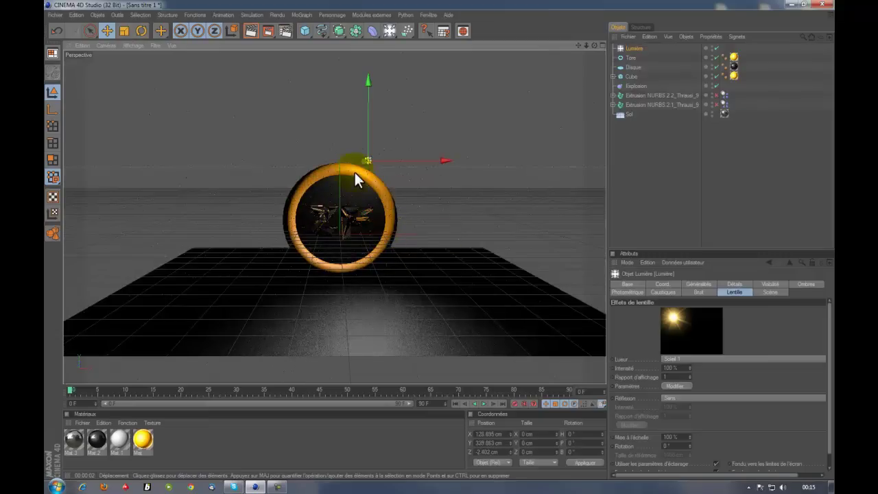
pyautogui.moveTo(362, 163); pyautogui.dragTo(444, 242)
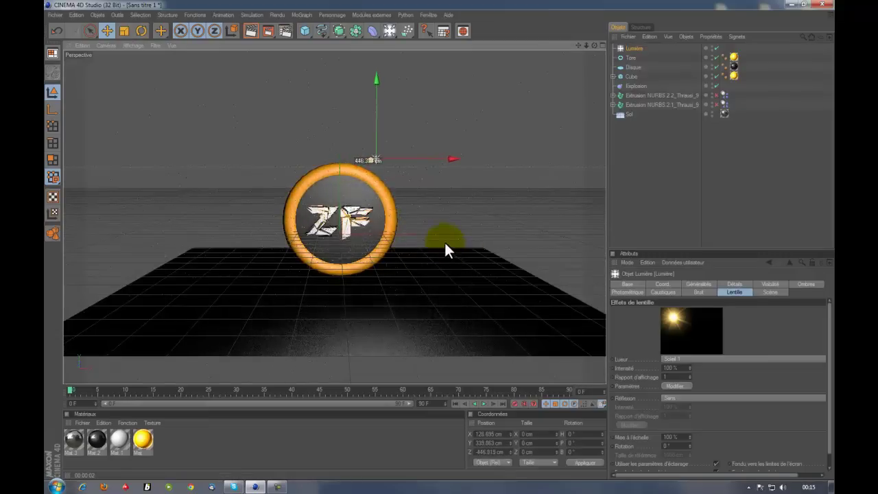
pyautogui.scroll(3, 287, 190)
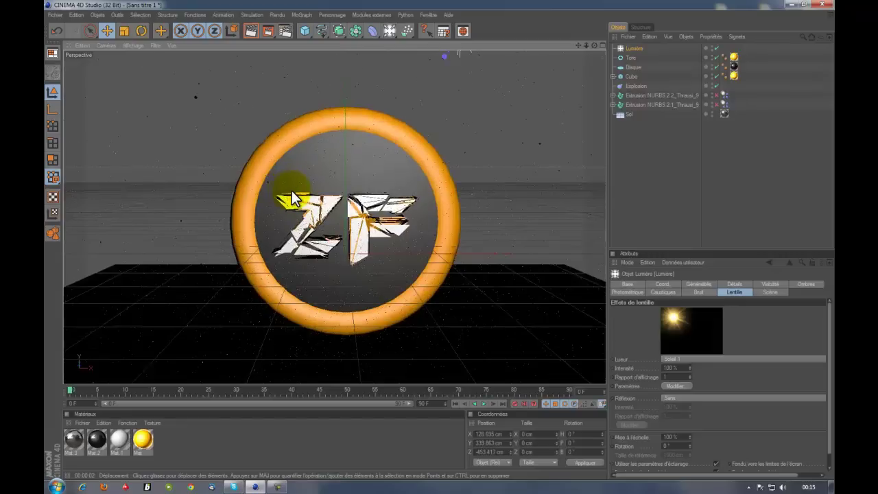
pyautogui.scroll(2, 291, 192)
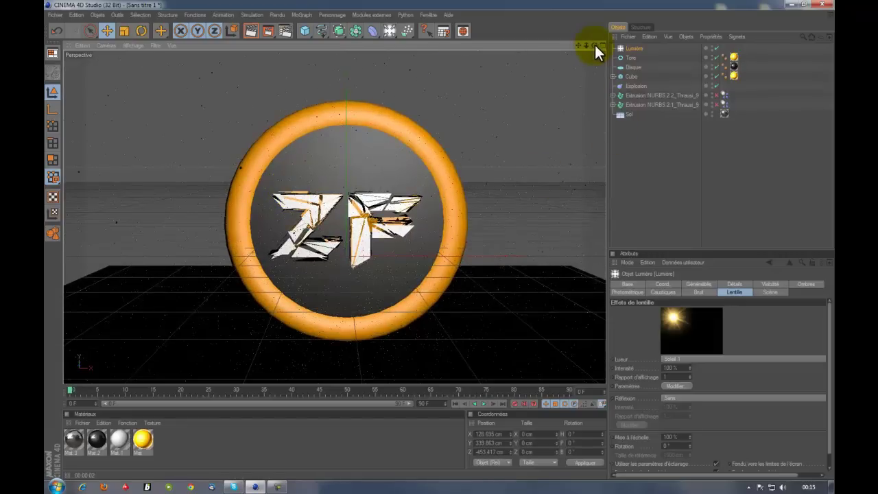
# Reframe the view around the ring and move the light into the top-right corner.
pyautogui.moveTo(594, 43); pyautogui.dragTo(439, 239)
pyautogui.moveTo(579, 42)
pyautogui.mouseDown()
pyautogui.moveTo(439, 238)
pyautogui.moveTo(588, 43)
pyautogui.moveTo(440, 238)
pyautogui.mouseUp()
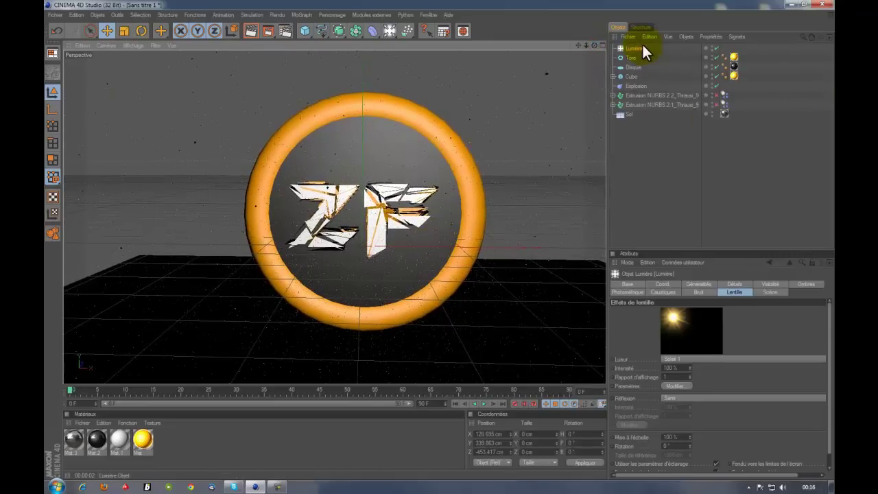
pyautogui.moveTo(437, 78)
pyautogui.mouseDown()
pyautogui.moveTo(440, 241)
pyautogui.moveTo(434, 73)
pyautogui.mouseUp()
pyautogui.scroll(3, 439, 86)
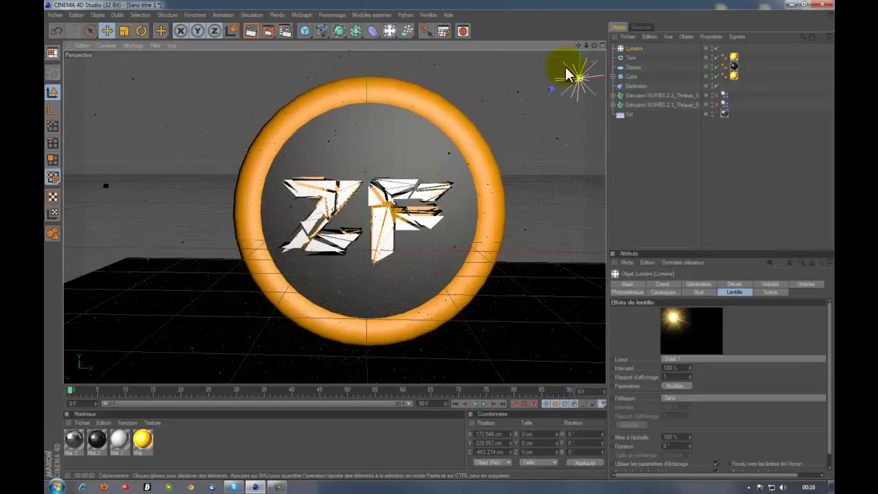
pyautogui.moveTo(565, 69); pyautogui.dragTo(439, 245)
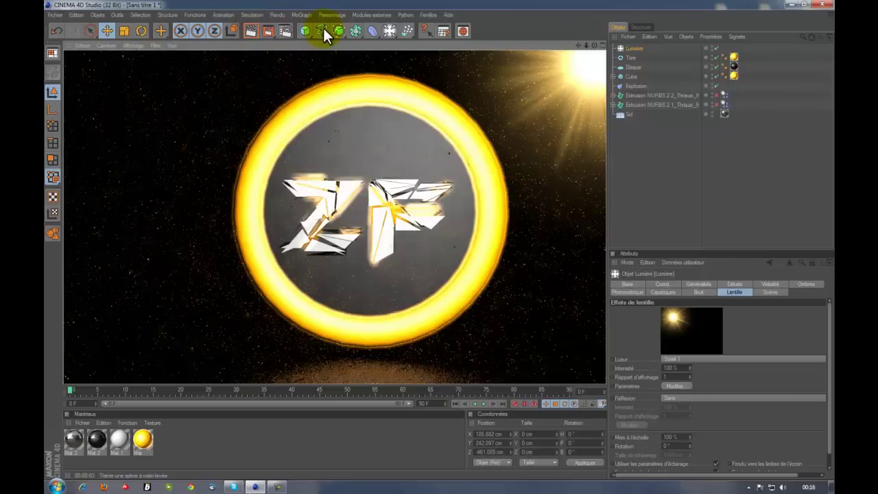
pyautogui.click(627, 183)
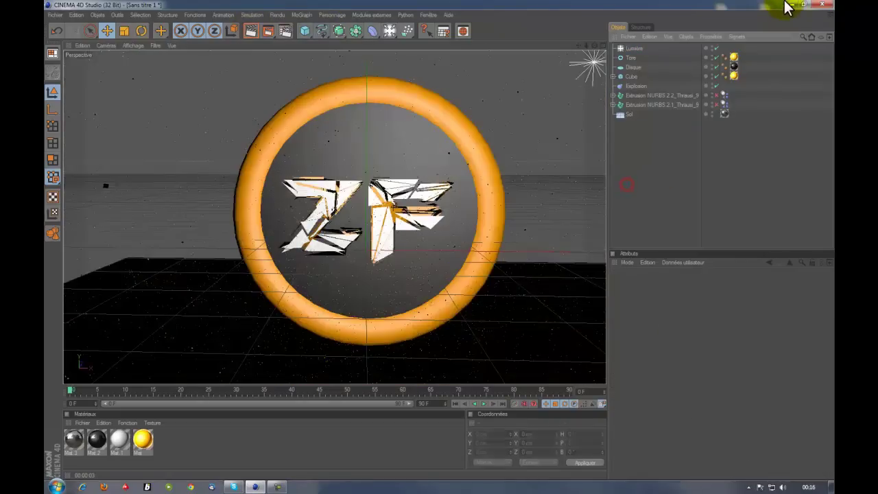
pyautogui.click(791, 5)
pyautogui.doubleClick(772, 258)
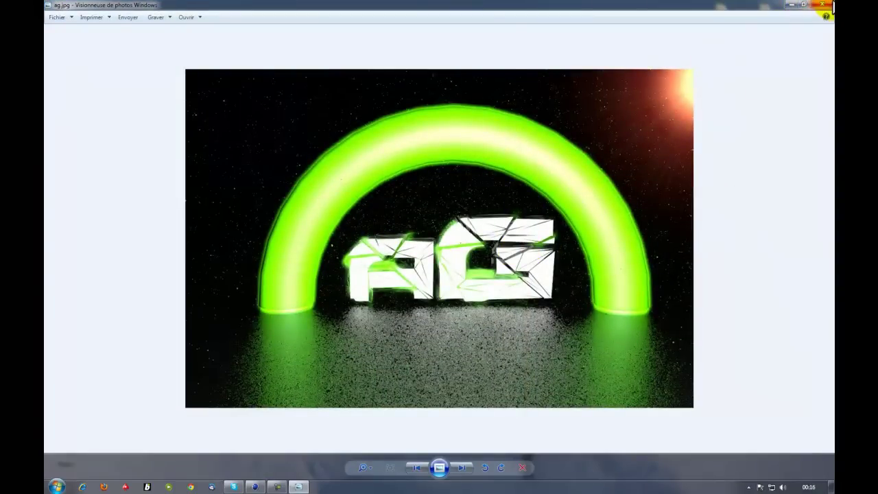
pyautogui.click(823, 4)
pyautogui.doubleClick(765, 218)
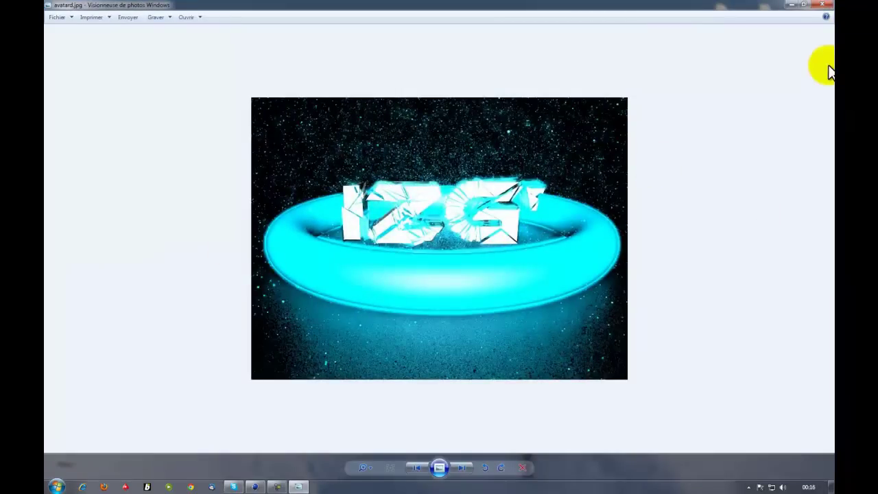
pyautogui.click(822, 6)
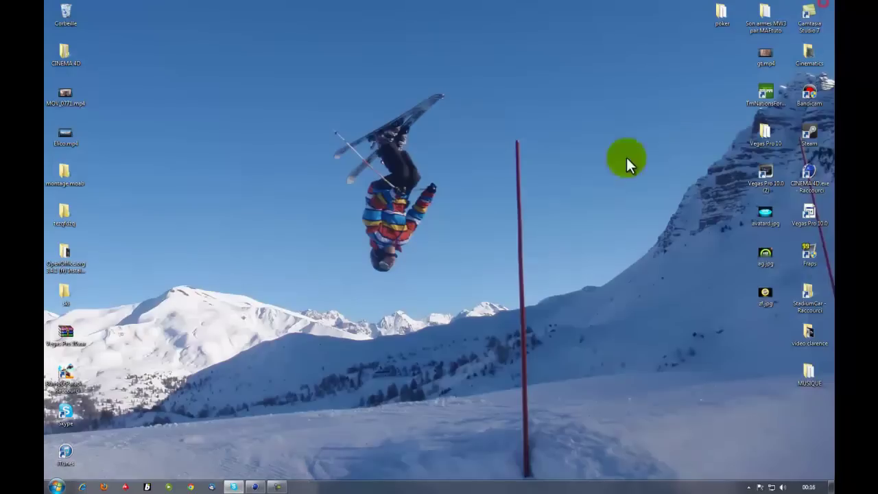
# Render the final 1080×720 ZF ring image to the Picture Viewer, then close the render window.
pyautogui.click(254, 486)
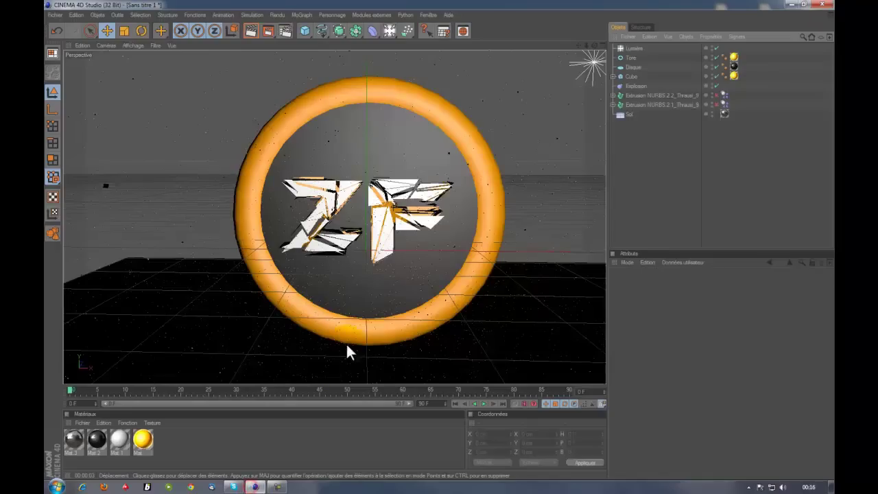
pyautogui.click(268, 31)
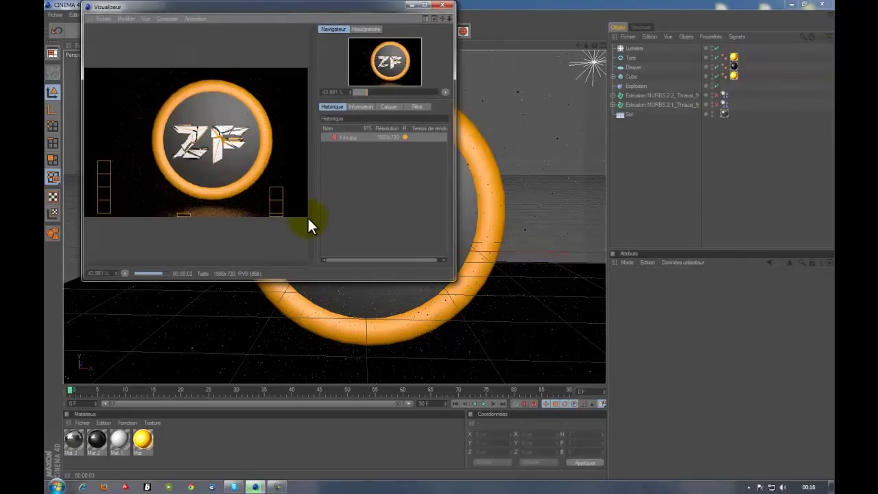
pyautogui.click(439, 7)
# Move the tuto.jpg icon onto the open desktop, view it in Photo Viewer, then close it.
pyautogui.click(792, 4)
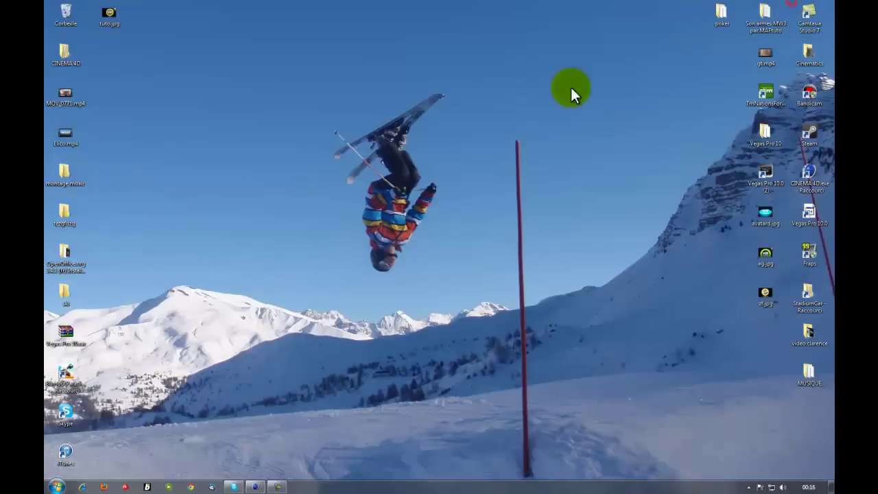
pyautogui.click(111, 18)
pyautogui.moveTo(111, 17); pyautogui.dragTo(247, 168)
pyautogui.doubleClick(247, 168)
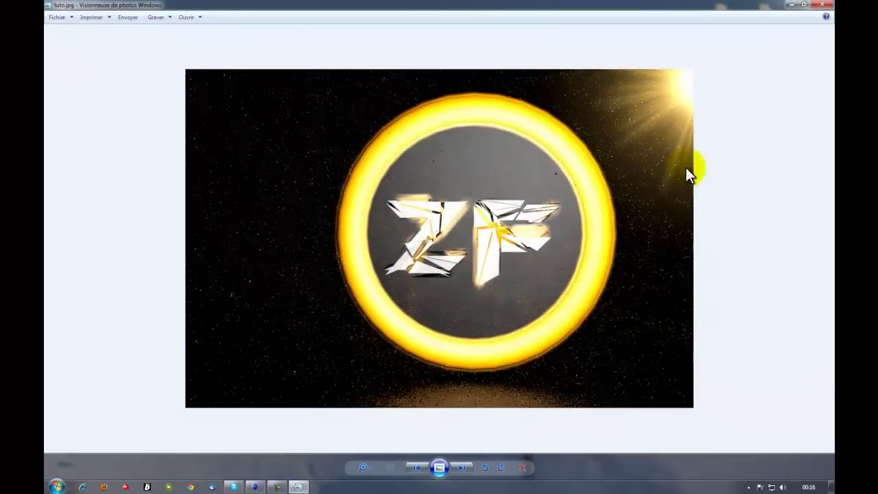
pyautogui.click(822, 4)
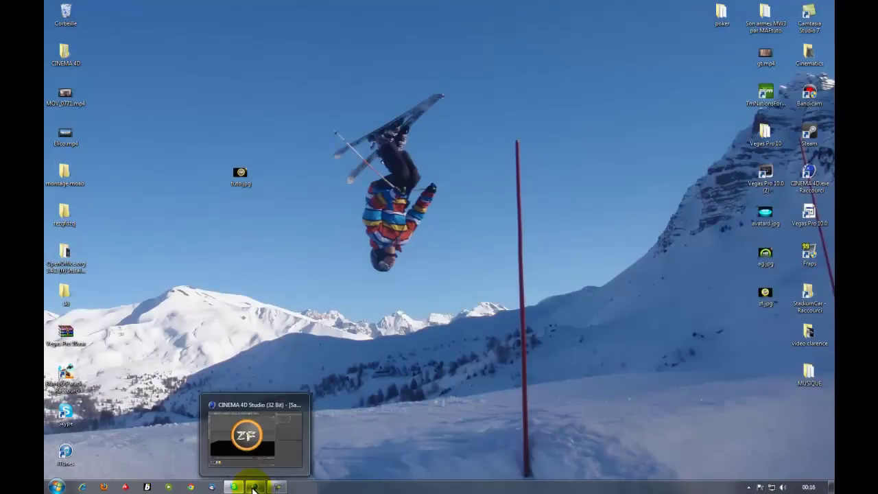
pyautogui.moveTo(254, 487)
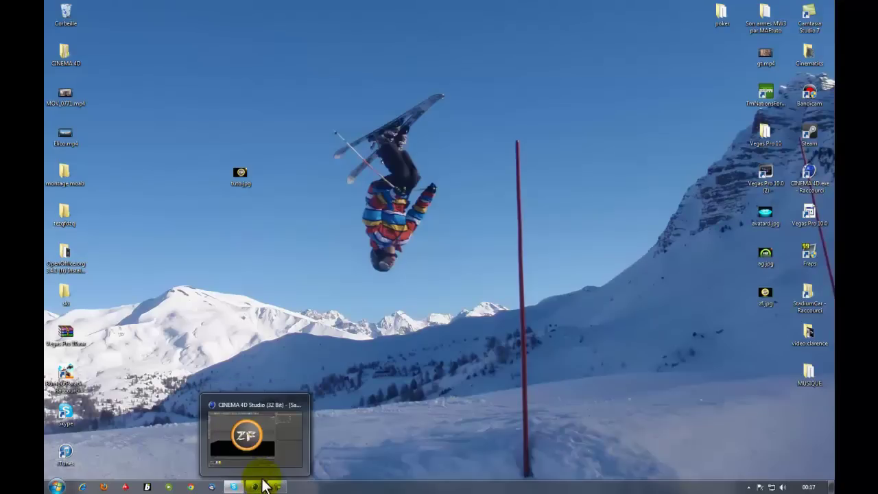
pyautogui.click(277, 487)
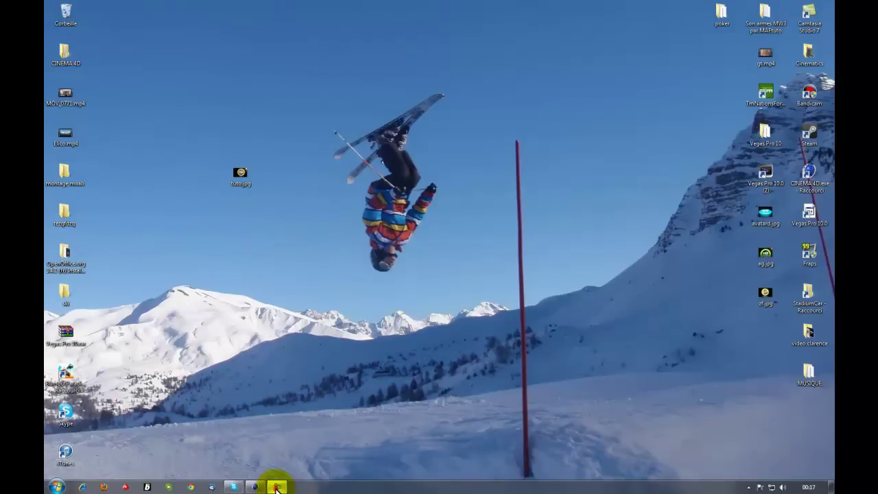